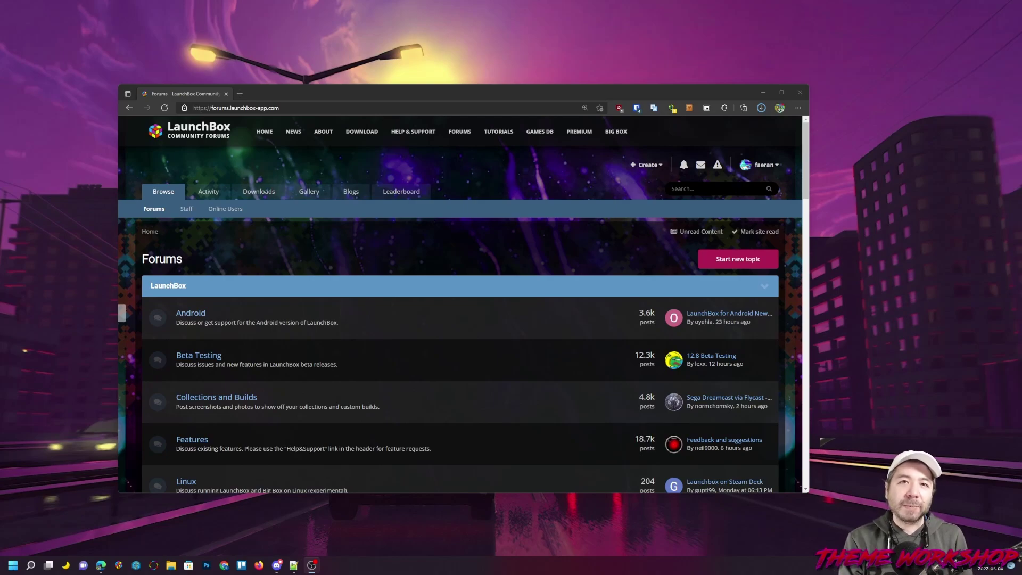
Open the Big Box Custom Themes downloads category and scroll its file list down to CoverBox
{"action": "left_click", "coordinate": [453, 323]}
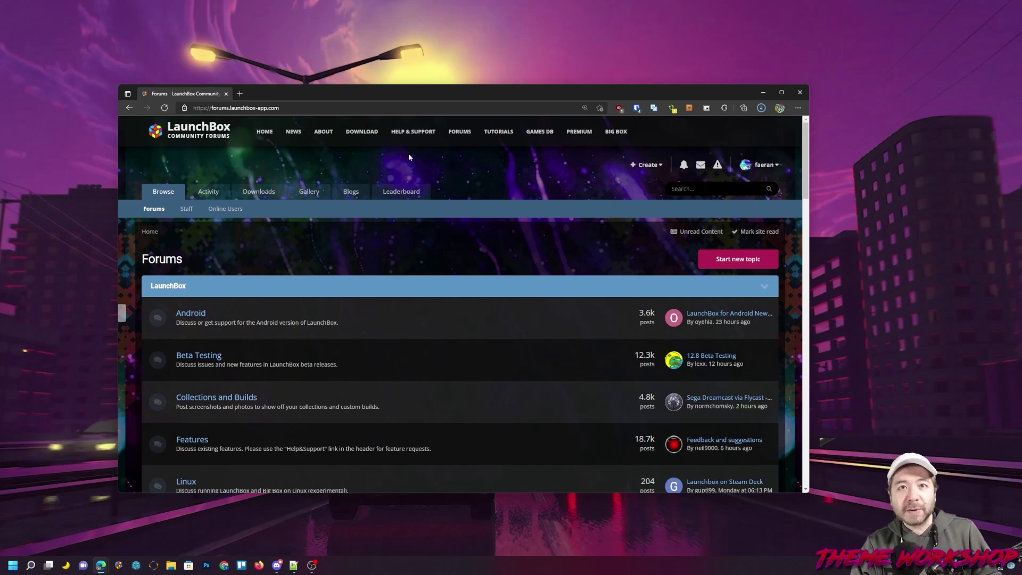
{"action": "left_click", "coordinate": [257, 193]}
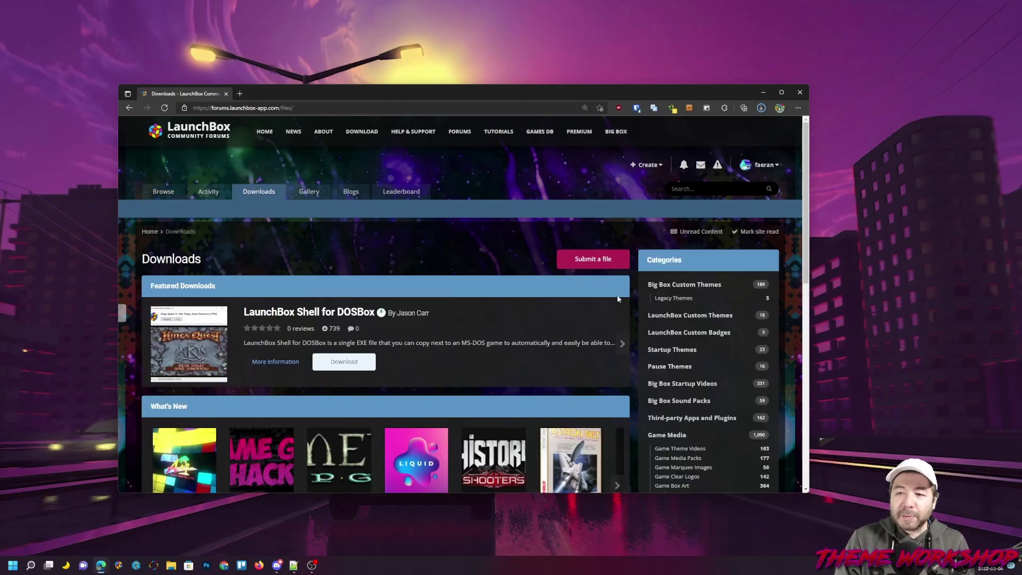
{"action": "left_click", "coordinate": [713, 287]}
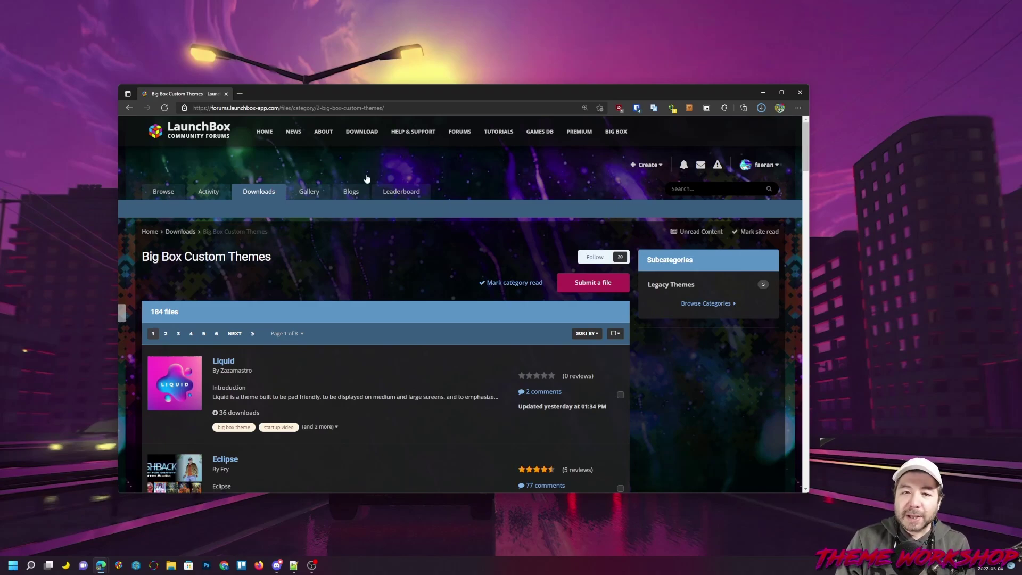
{"action": "left_click", "coordinate": [735, 304]}
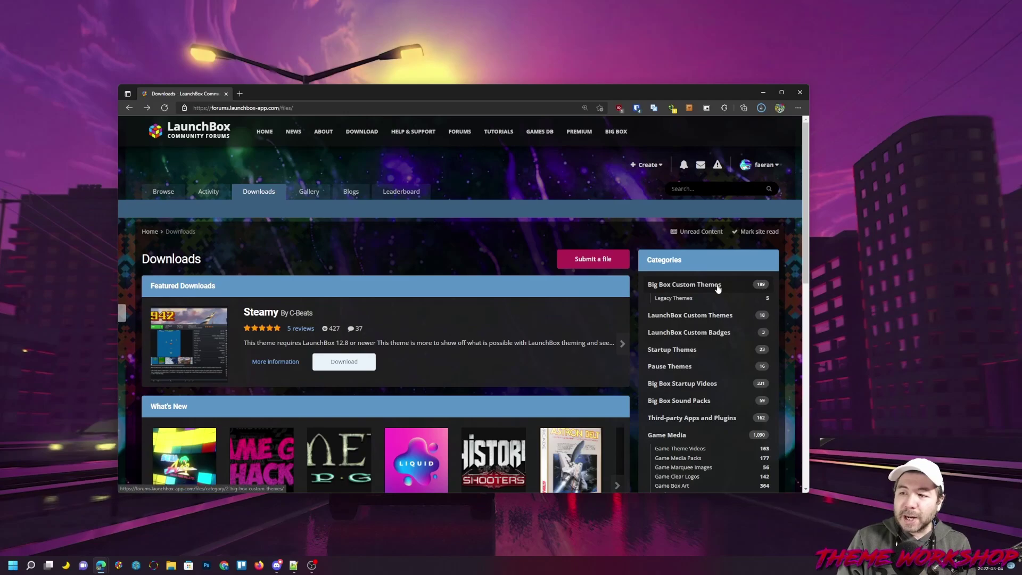
{"action": "left_click", "coordinate": [716, 286]}
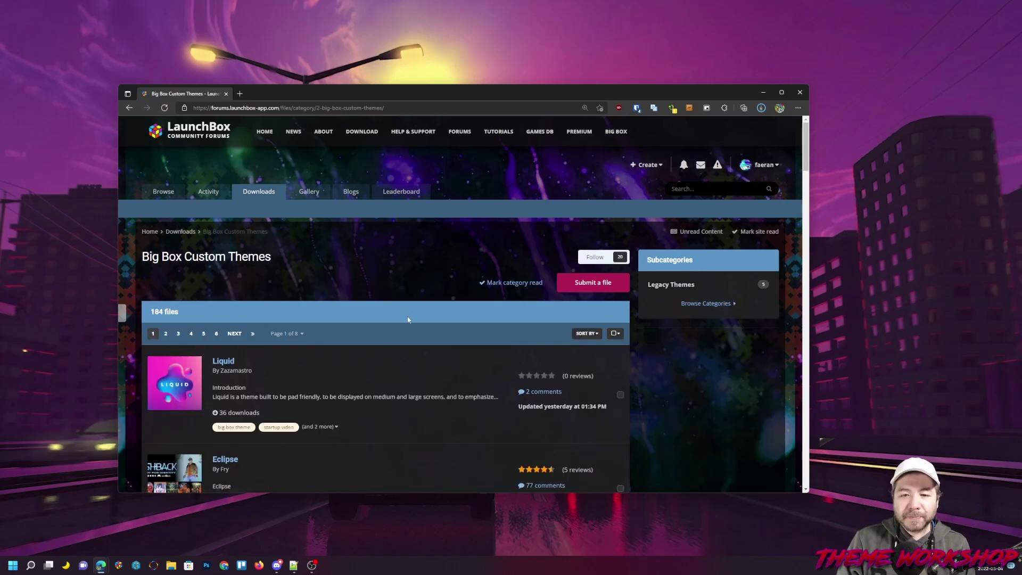
{"action": "scroll", "coordinate": [410, 325], "scroll_direction": "down", "scroll_amount": 5}
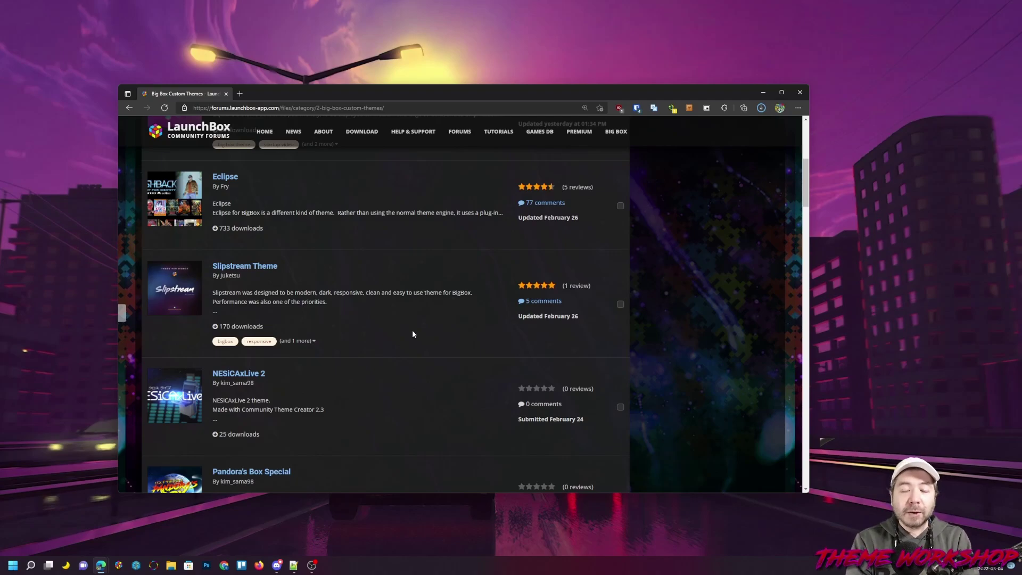
{"action": "scroll", "coordinate": [412, 335], "scroll_direction": "down", "scroll_amount": 7}
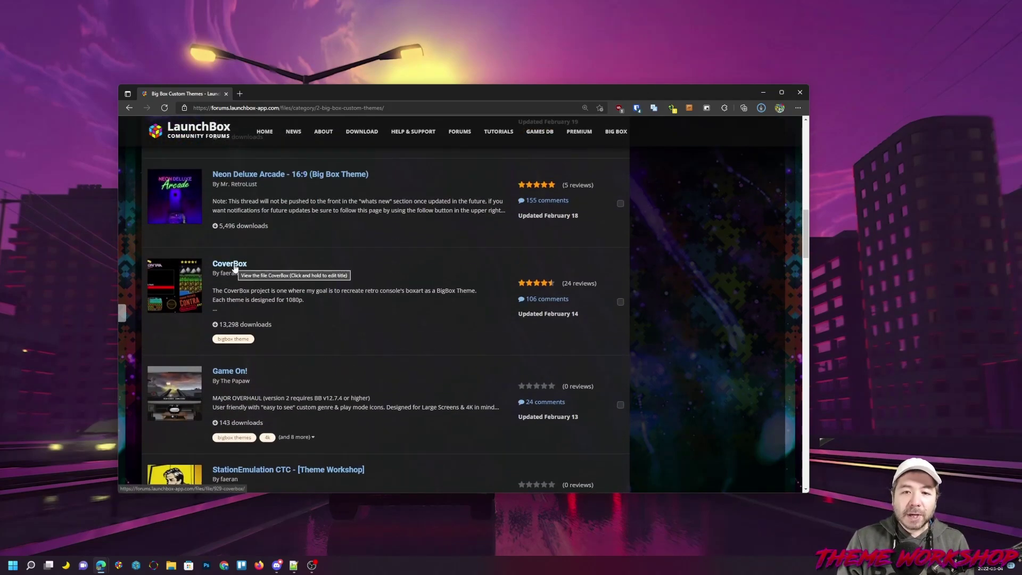
Open the CoverBox 4.01 file page and read its About This File section
{"action": "left_click", "coordinate": [234, 264]}
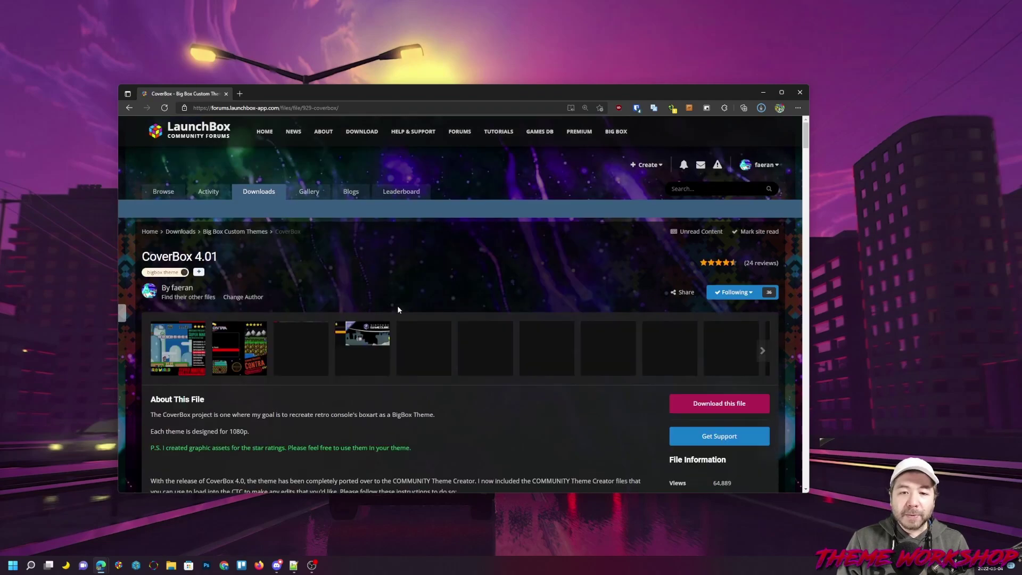
{"action": "scroll", "coordinate": [440, 316], "scroll_direction": "down", "scroll_amount": 4}
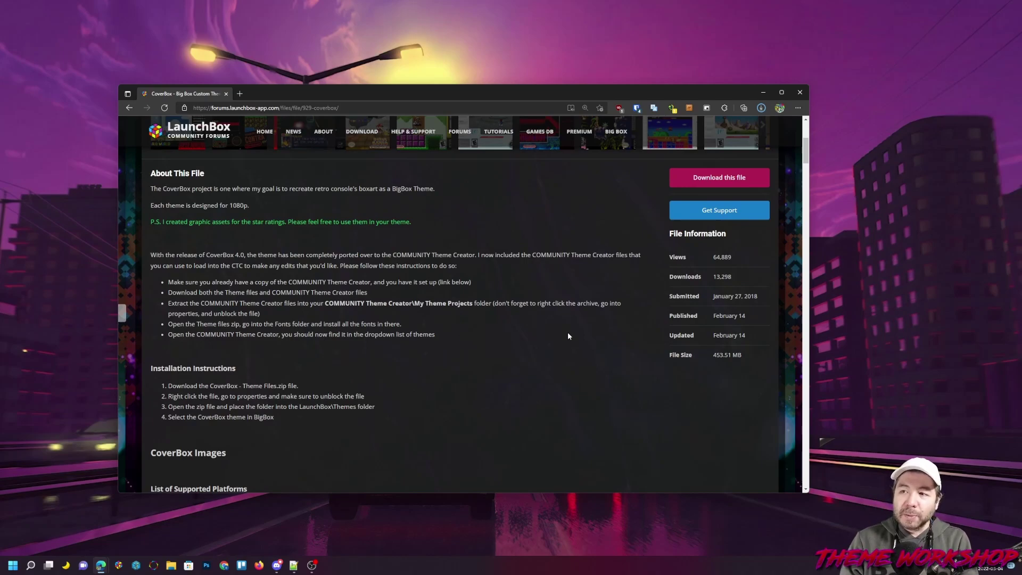
{"action": "left_click", "coordinate": [714, 185]}
{"action": "scroll", "coordinate": [617, 275], "scroll_direction": "up", "scroll_amount": 4}
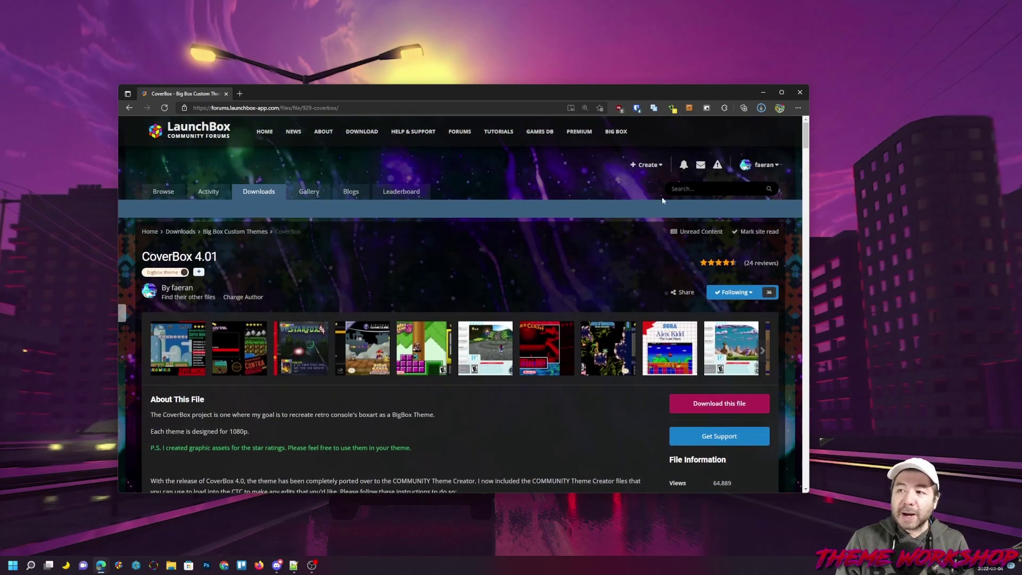
{"action": "scroll", "coordinate": [612, 280], "scroll_direction": "down", "scroll_amount": 4}
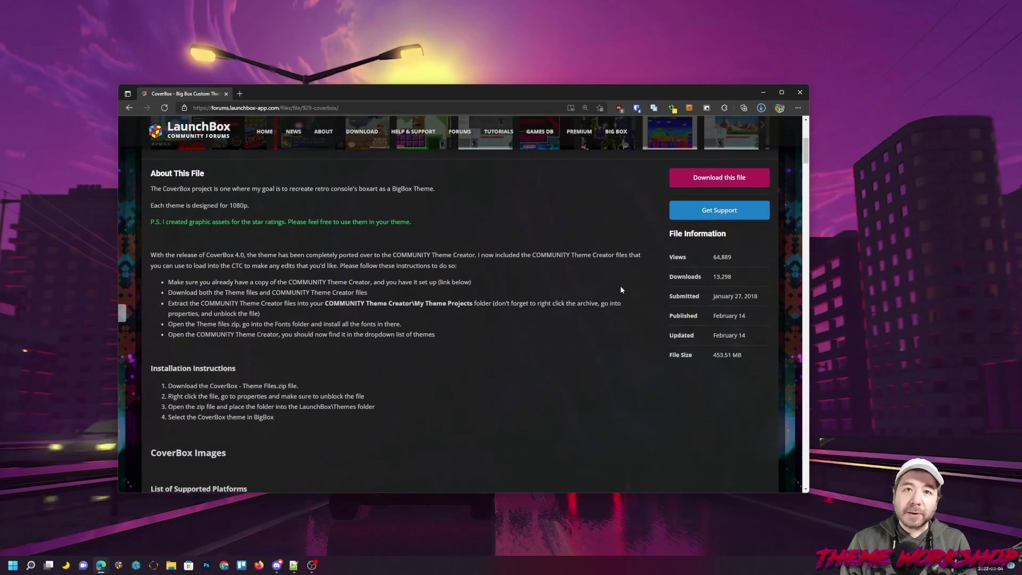
Review the ThemeFiles and COMMUNITYThemeCreatorFiles zips in the download list, then close it
{"action": "left_click", "coordinate": [727, 185]}
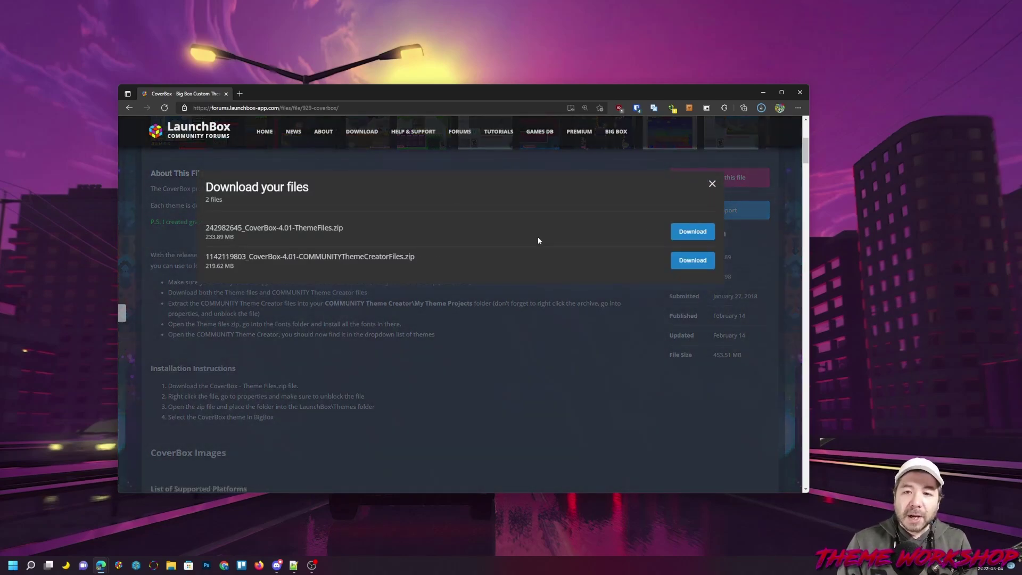
{"action": "left_click_drag", "start_coordinate": [299, 259], "coordinate": [401, 257]}
{"action": "left_click_drag", "start_coordinate": [297, 258], "coordinate": [404, 258]}
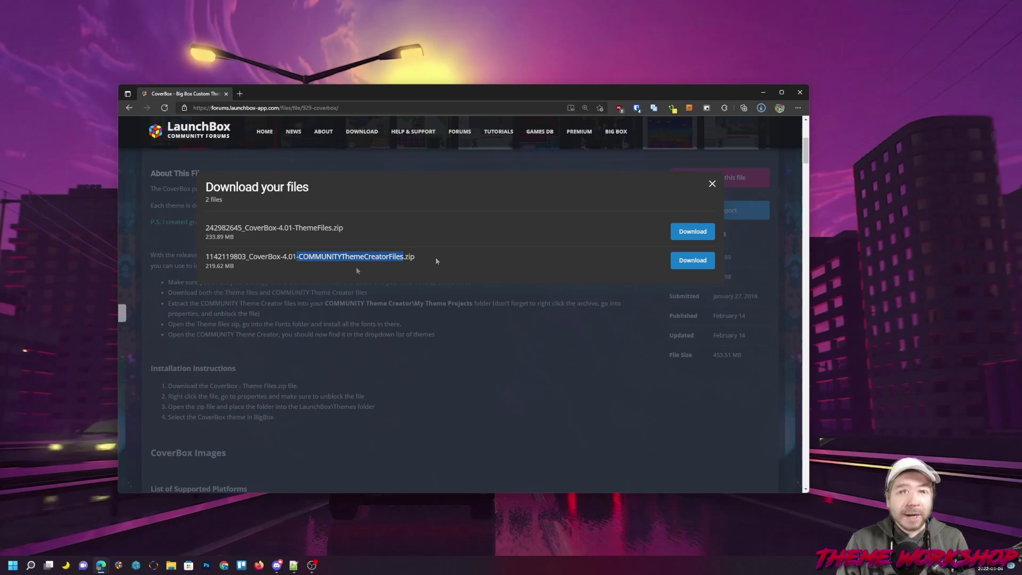
{"action": "left_click_drag", "start_coordinate": [295, 228], "coordinate": [402, 257]}
{"action": "left_click", "coordinate": [469, 257]}
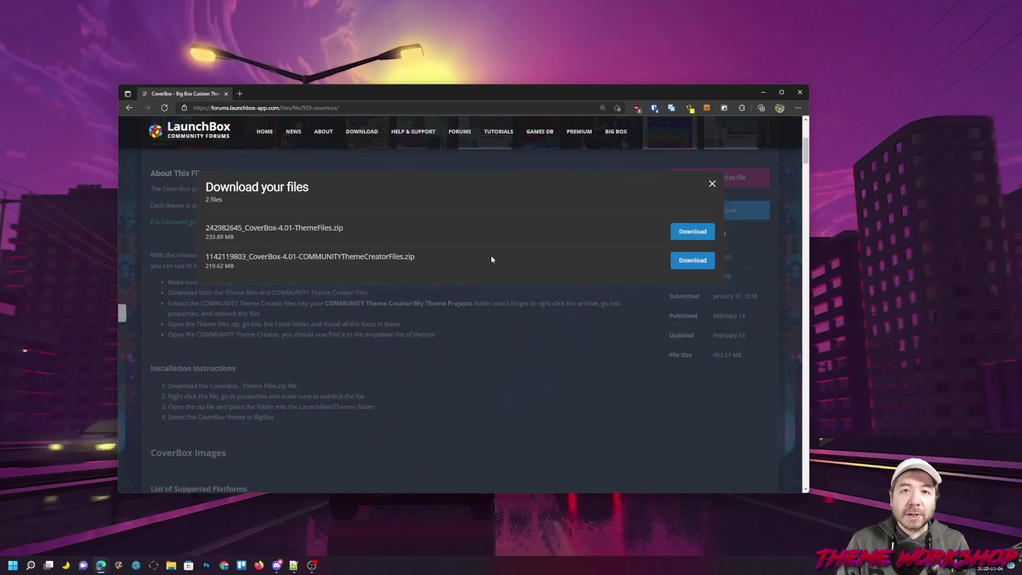
{"action": "left_click", "coordinate": [515, 327]}
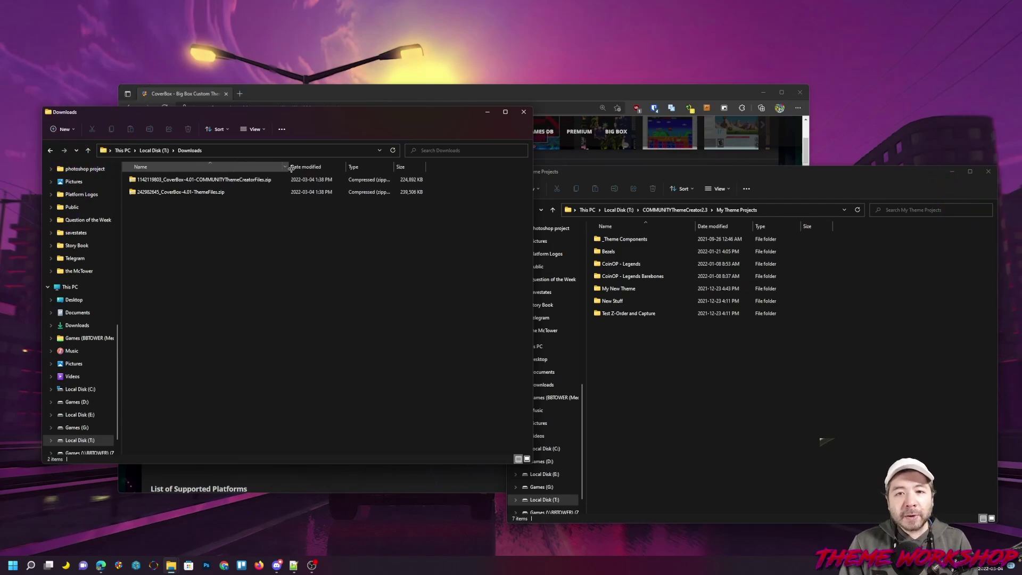
Unblock the CoverBox COMMUNITYThemeCreatorFiles zip in its Properties
{"action": "left_click_drag", "start_coordinate": [291, 169], "coordinate": [297, 168]}
{"action": "left_click", "coordinate": [193, 191]}
{"action": "right_click", "coordinate": [198, 182]}
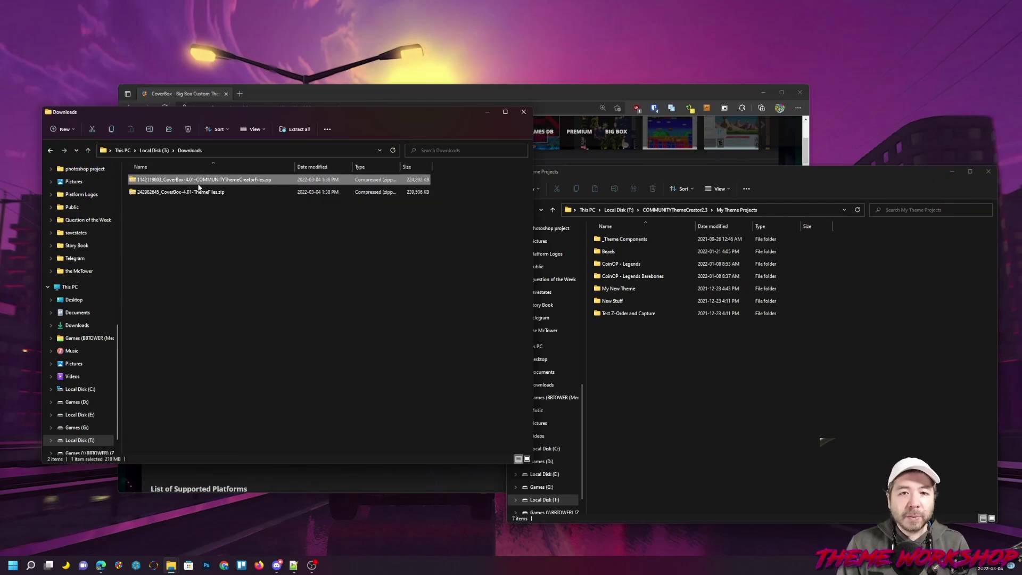
{"action": "left_click", "coordinate": [228, 298]}
{"action": "left_click", "coordinate": [302, 350]}
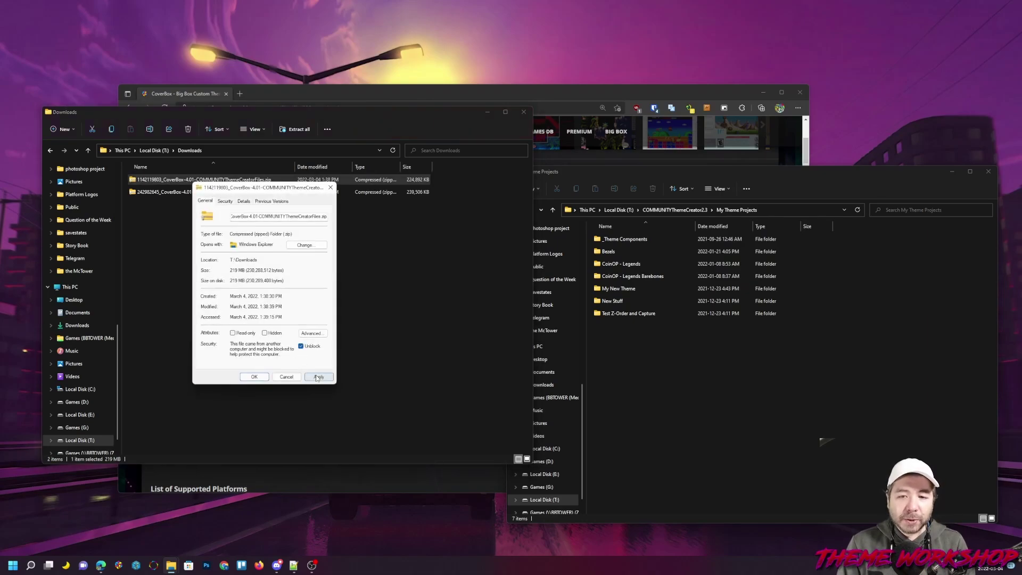
{"action": "left_click", "coordinate": [318, 377]}
{"action": "left_click", "coordinate": [254, 376]}
{"action": "left_click", "coordinate": [187, 215]}
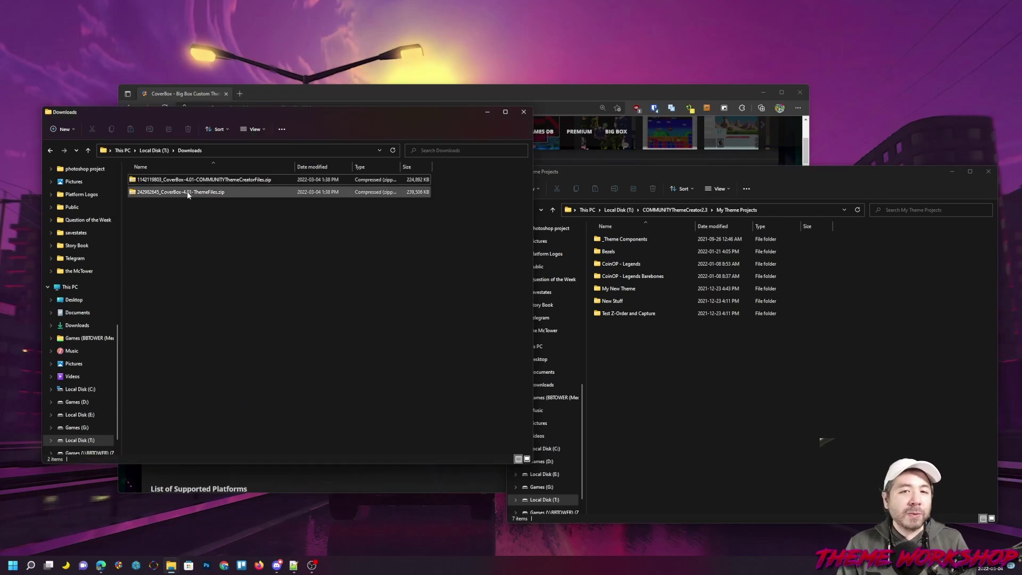
Unblock the CoverBox ThemeFiles zip in its Properties as well
{"action": "left_click", "coordinate": [187, 195]}
{"action": "right_click", "coordinate": [187, 194]}
{"action": "left_click", "coordinate": [211, 306]}
{"action": "left_click", "coordinate": [298, 358]}
{"action": "left_click", "coordinate": [315, 387]}
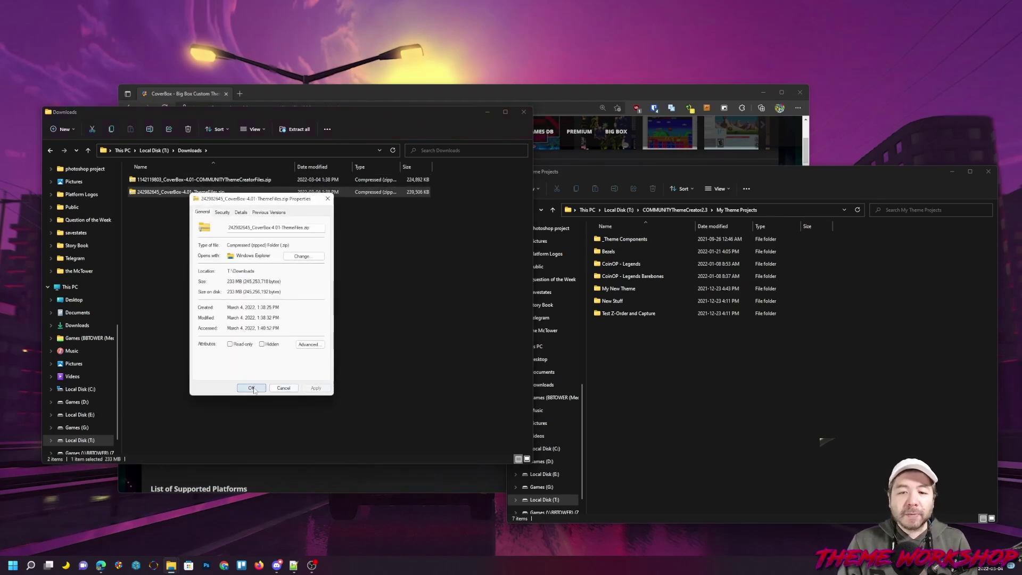
{"action": "left_click", "coordinate": [254, 391]}
{"action": "left_click", "coordinate": [280, 331]}
{"action": "left_click", "coordinate": [662, 401]}
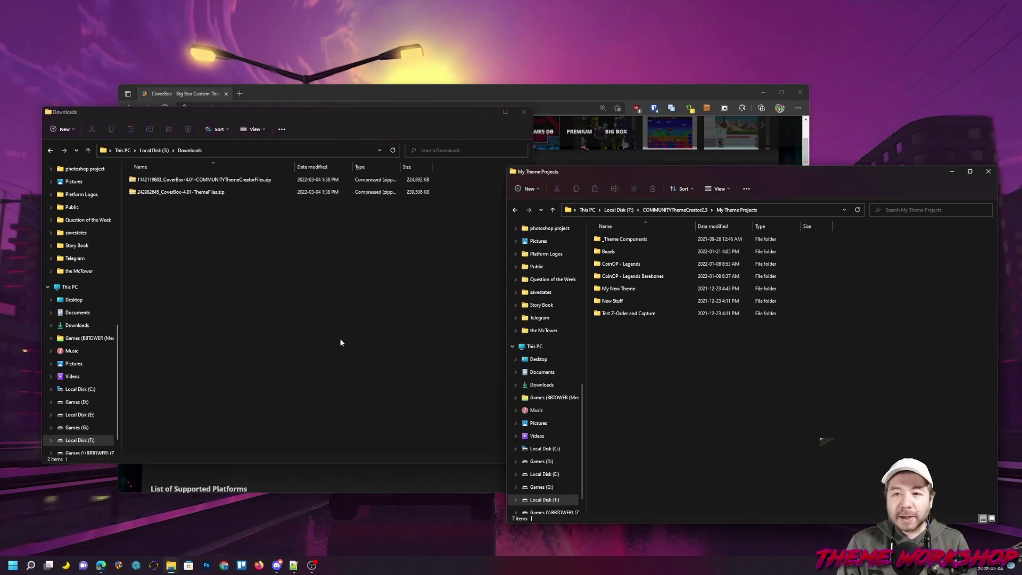
{"action": "left_click", "coordinate": [340, 337]}
{"action": "left_click", "coordinate": [669, 426]}
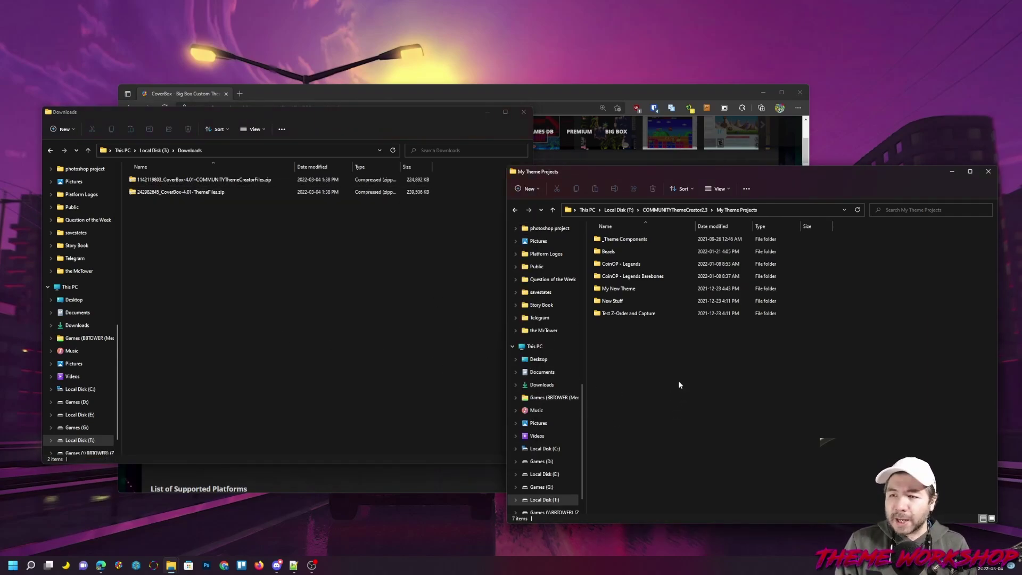
Open My Theme Projects under COMMUNITYThemeCreator2.3, keeping the Downloads window alongside
{"action": "left_click", "coordinate": [674, 210]}
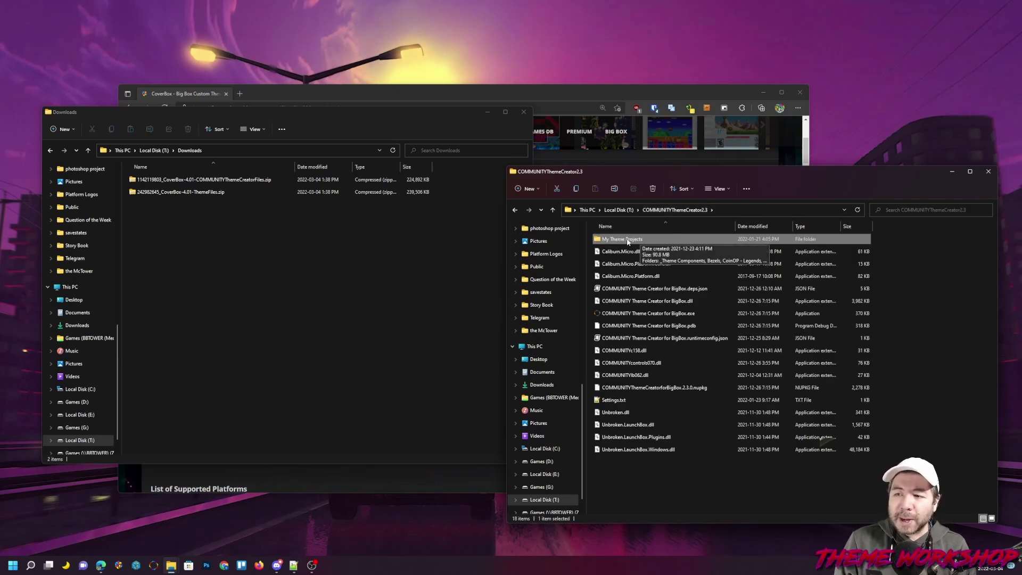
{"action": "double_click", "coordinate": [627, 240]}
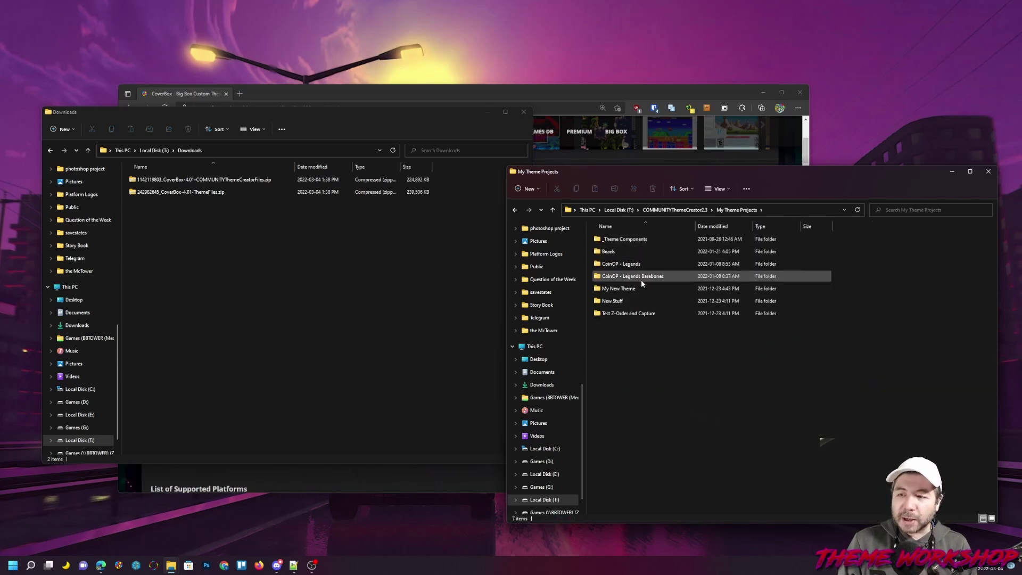
{"action": "left_click", "coordinate": [250, 266]}
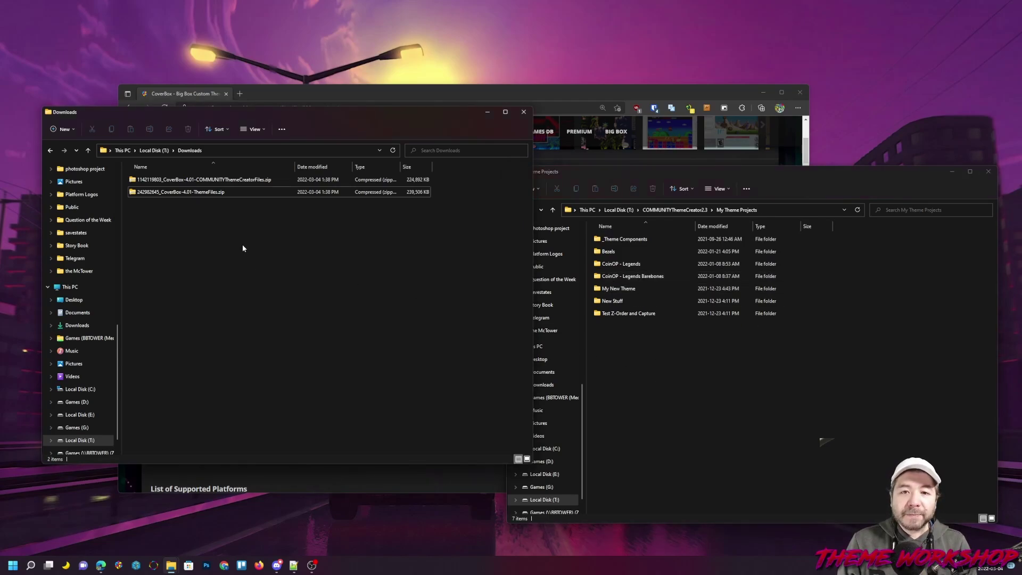
Open the COMMUNITYThemeCreatorFiles zip and look through its CoverBox folder
{"action": "double_click", "coordinate": [234, 181]}
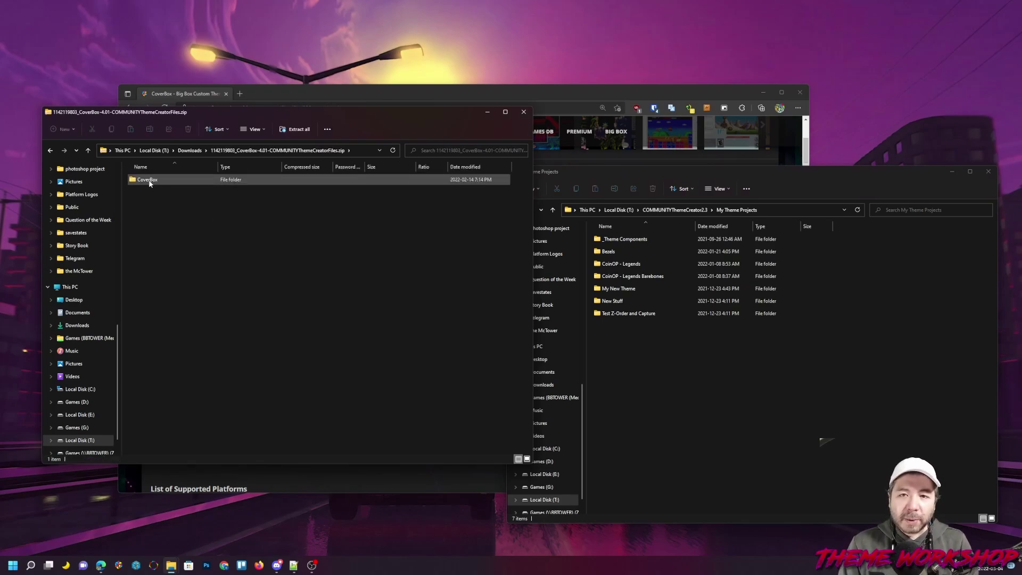
{"action": "double_click", "coordinate": [147, 180]}
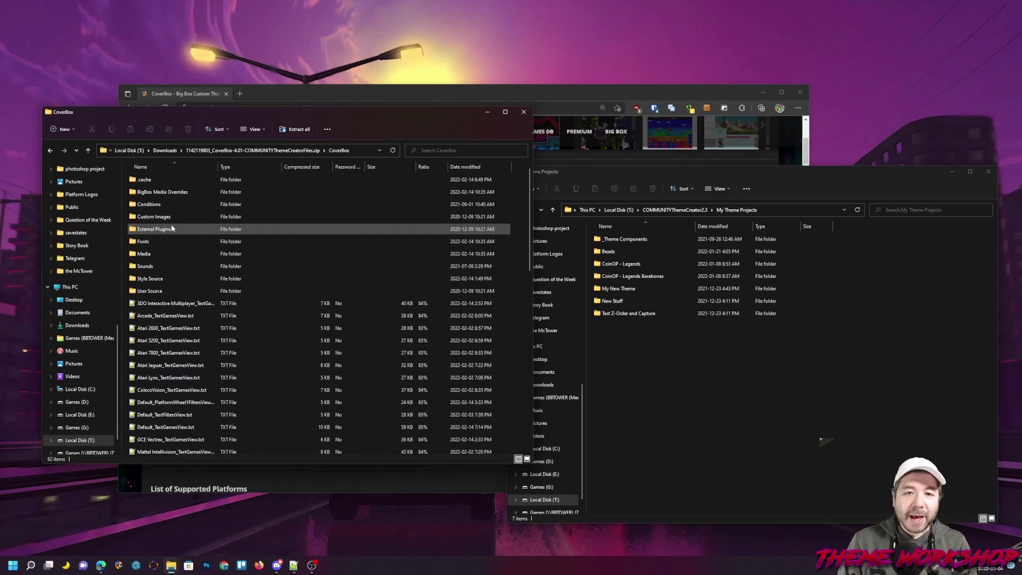
{"action": "scroll", "coordinate": [158, 290], "scroll_direction": "down", "scroll_amount": 5}
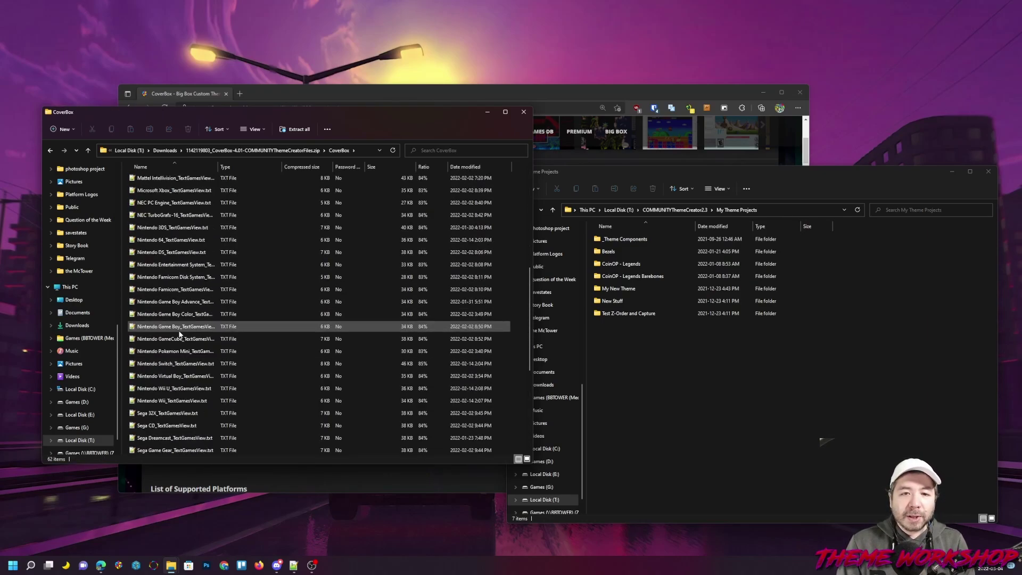
{"action": "scroll", "coordinate": [171, 303], "scroll_direction": "up", "scroll_amount": 6}
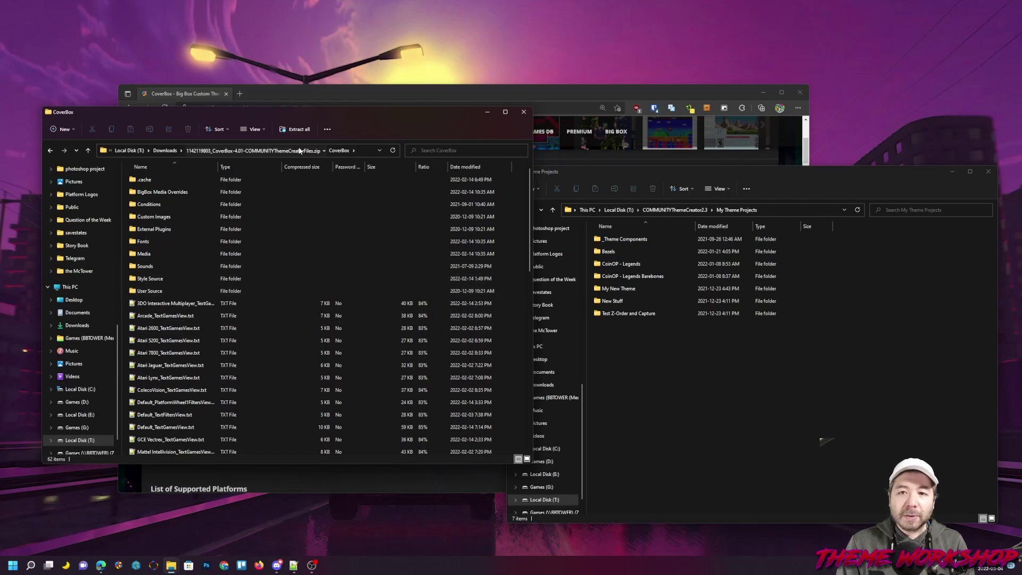
{"action": "left_click", "coordinate": [253, 150]}
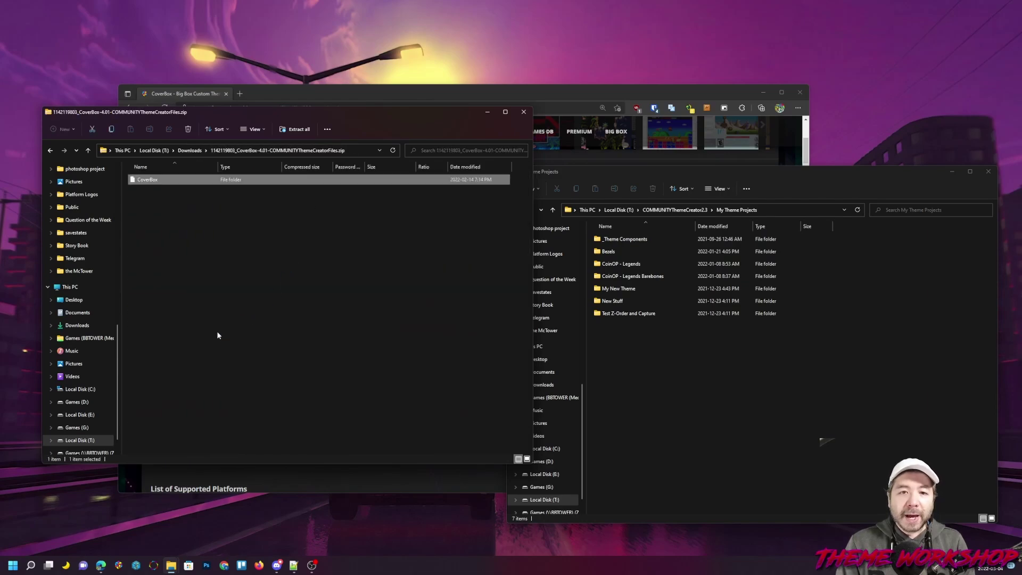
{"action": "double_click", "coordinate": [149, 181]}
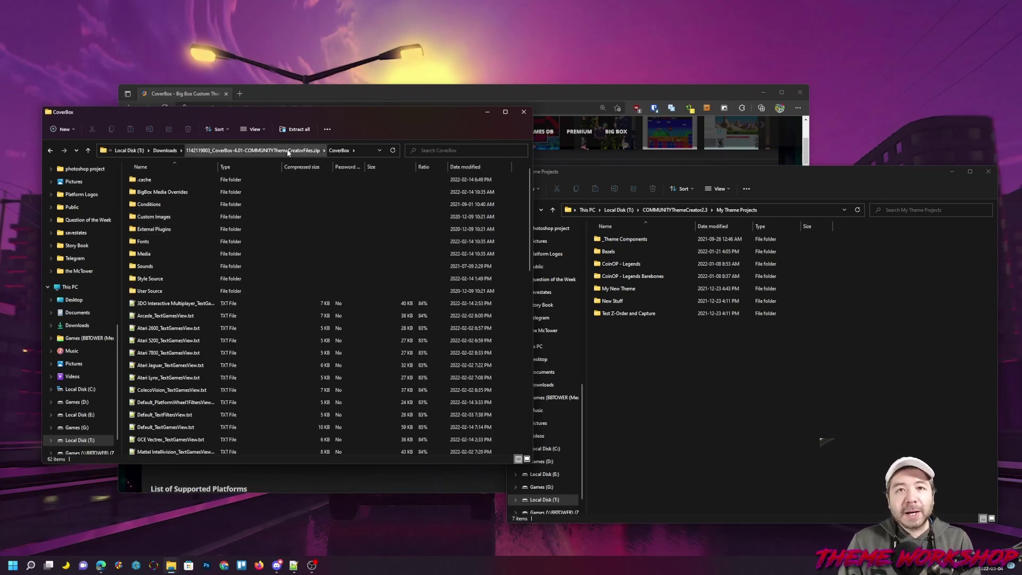
{"action": "left_click", "coordinate": [246, 152]}
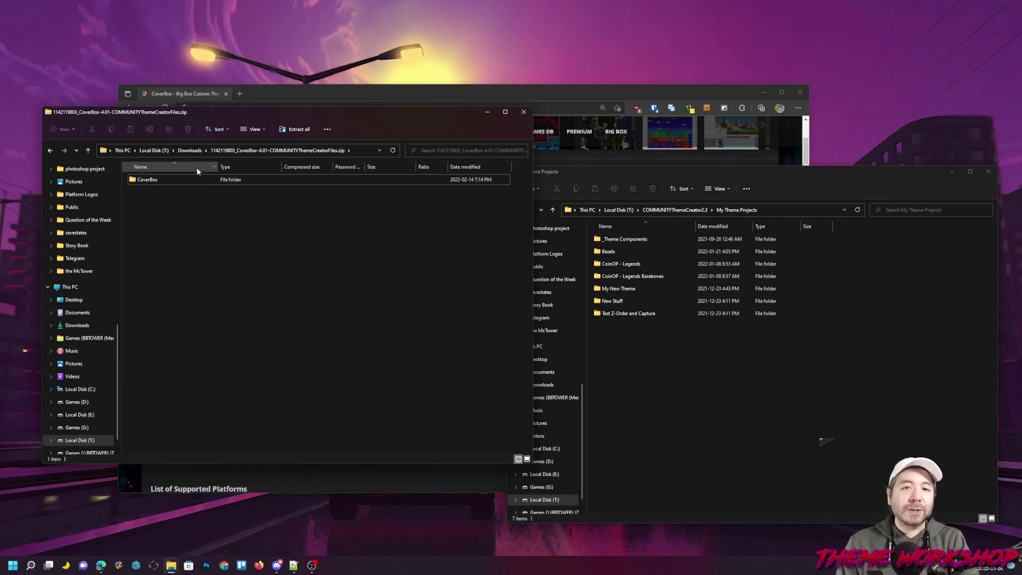
Copy the CoverBox folder from the zip into My Theme Projects, then return to Downloads
{"action": "left_click", "coordinate": [154, 183]}
{"action": "left_click_drag", "start_coordinate": [154, 182], "coordinate": [676, 402]}
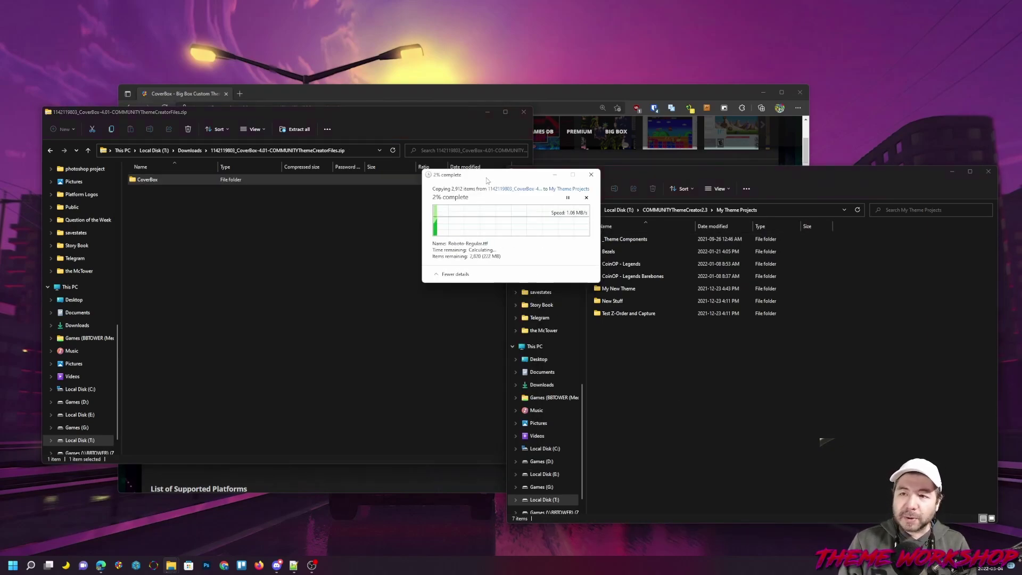
{"action": "left_click_drag", "start_coordinate": [487, 177], "coordinate": [825, 51]}
{"action": "left_click", "coordinate": [267, 114]}
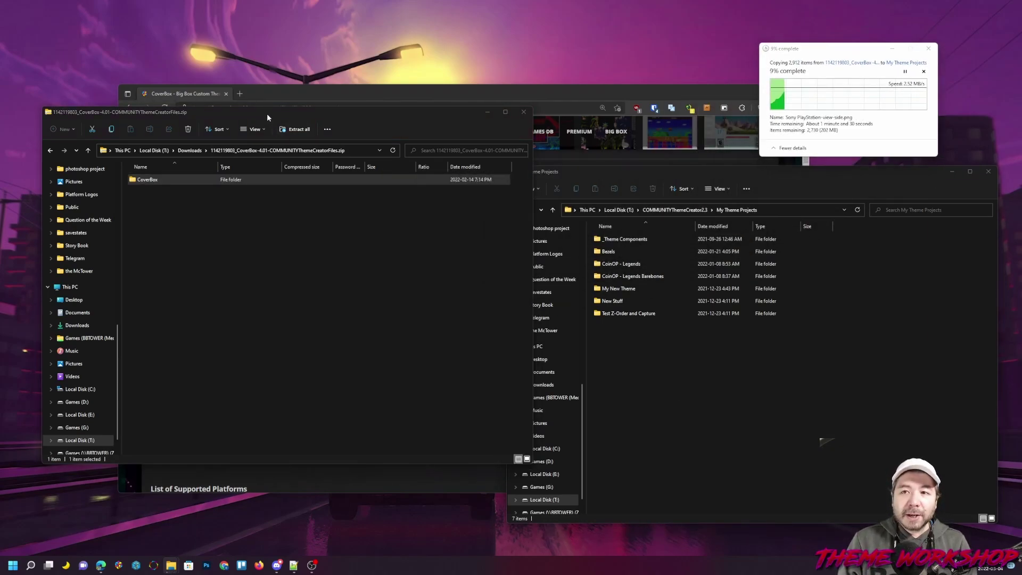
{"action": "left_click_drag", "start_coordinate": [267, 114], "coordinate": [251, 154]}
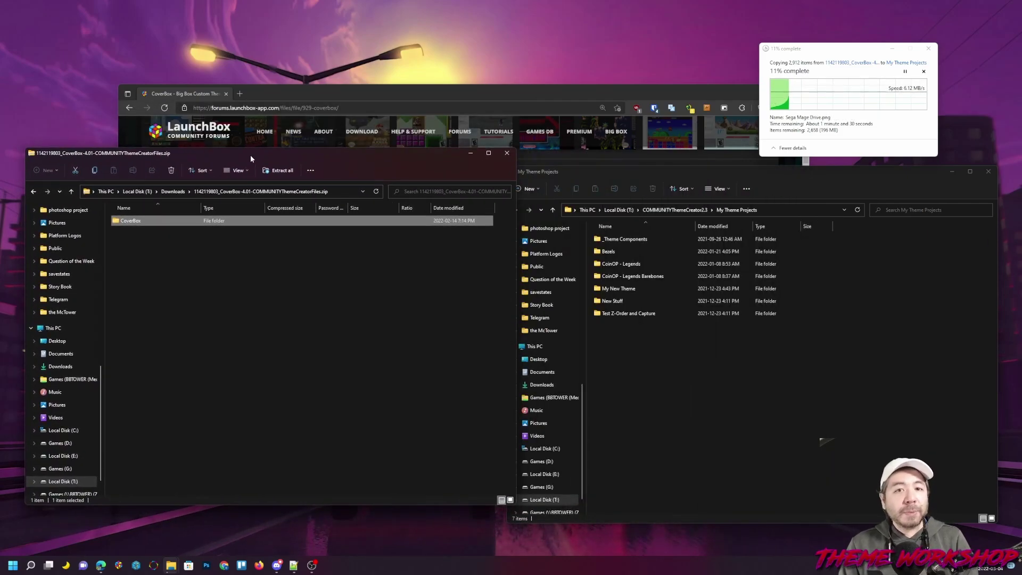
{"action": "left_click", "coordinate": [180, 193]}
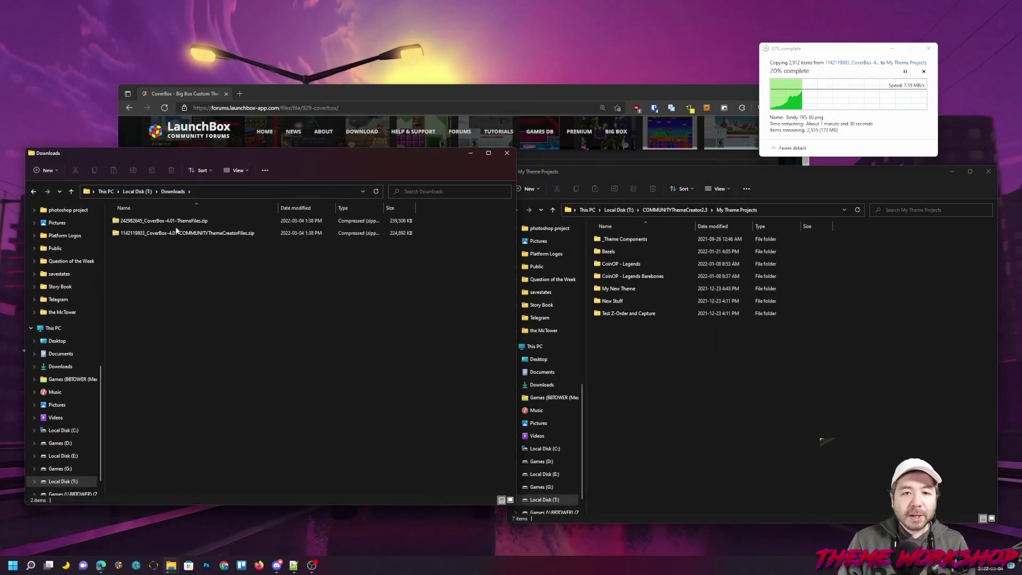
Extract the CoverBox ThemeFiles zip here with 7-Zip and select the new CoverBox folder
{"action": "left_click", "coordinate": [169, 224]}
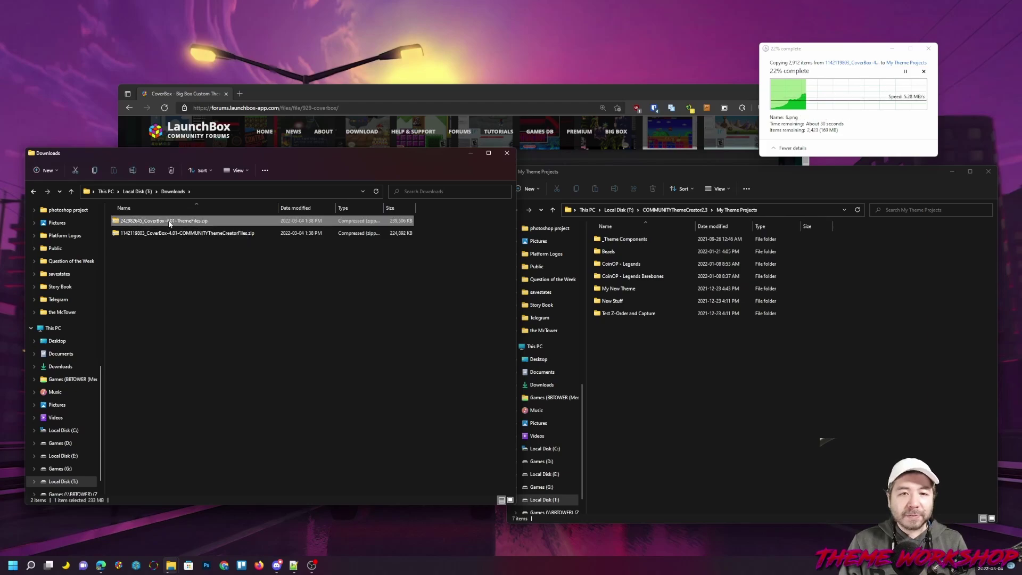
{"action": "right_click", "coordinate": [170, 224]}
{"action": "right_click", "coordinate": [177, 226]}
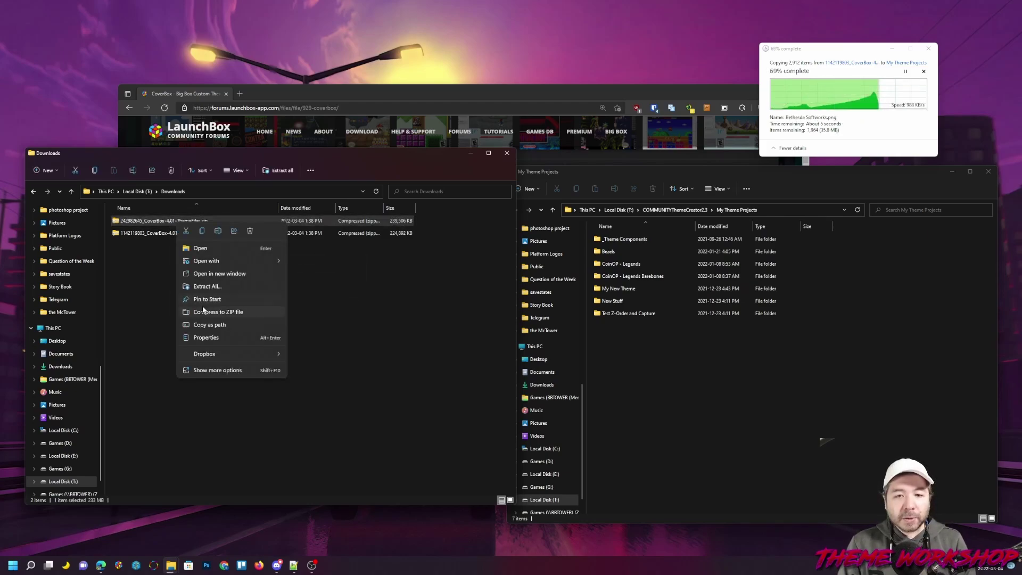
{"action": "left_click", "coordinate": [215, 371]}
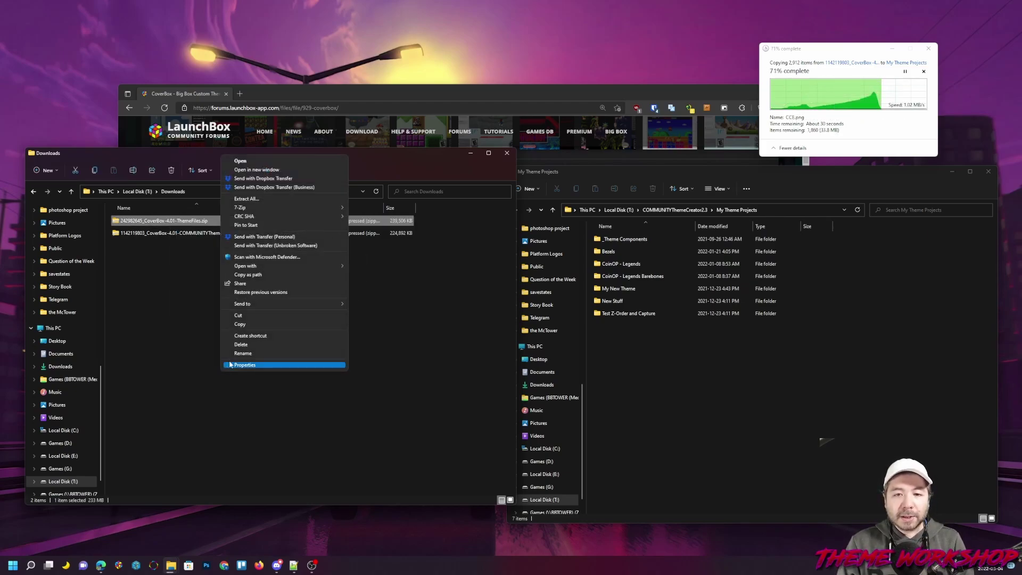
{"action": "mouse_move", "coordinate": [292, 206]}
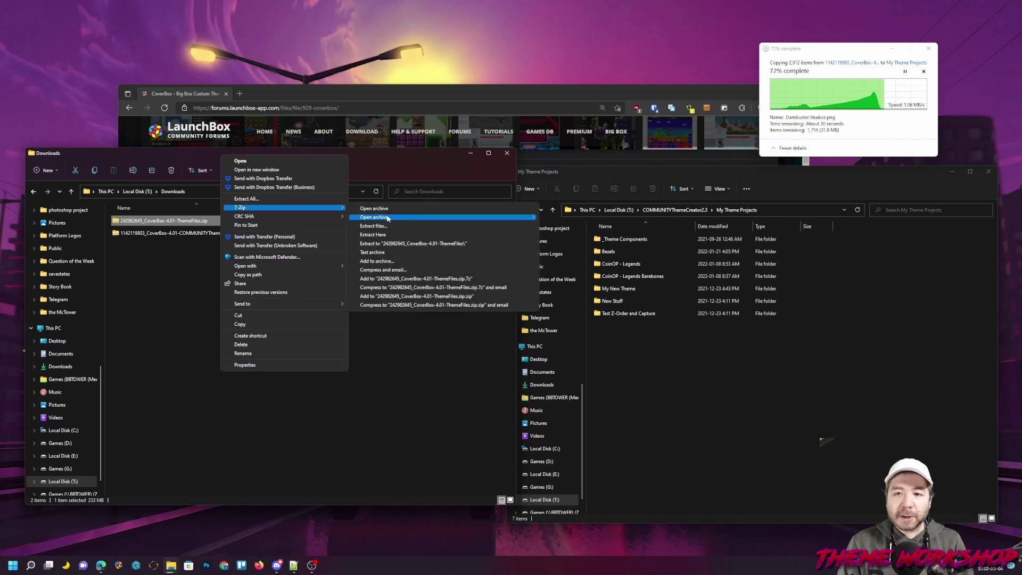
{"action": "left_click", "coordinate": [373, 235]}
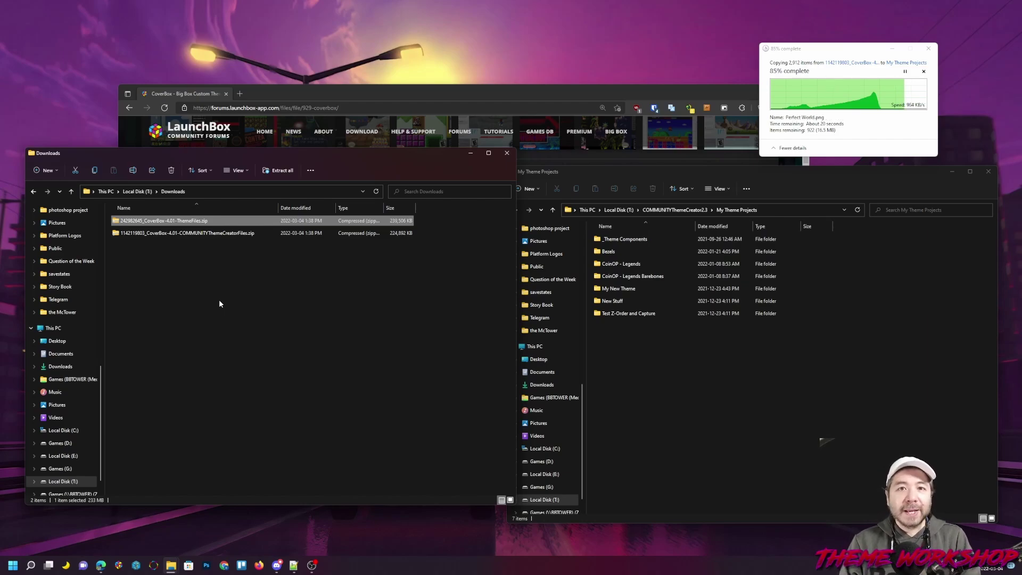
{"action": "left_click", "coordinate": [216, 304]}
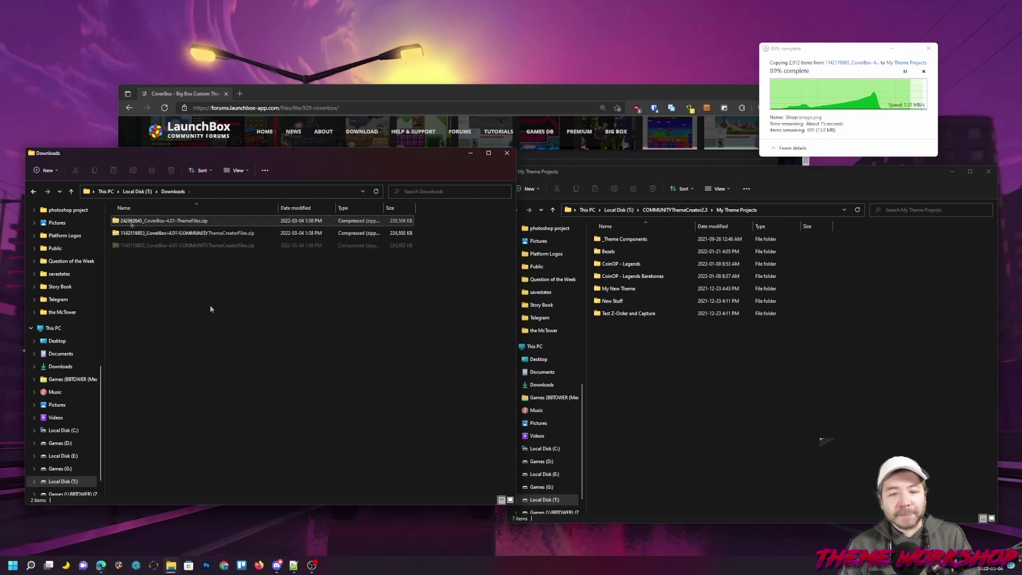
{"action": "left_click", "coordinate": [131, 223]}
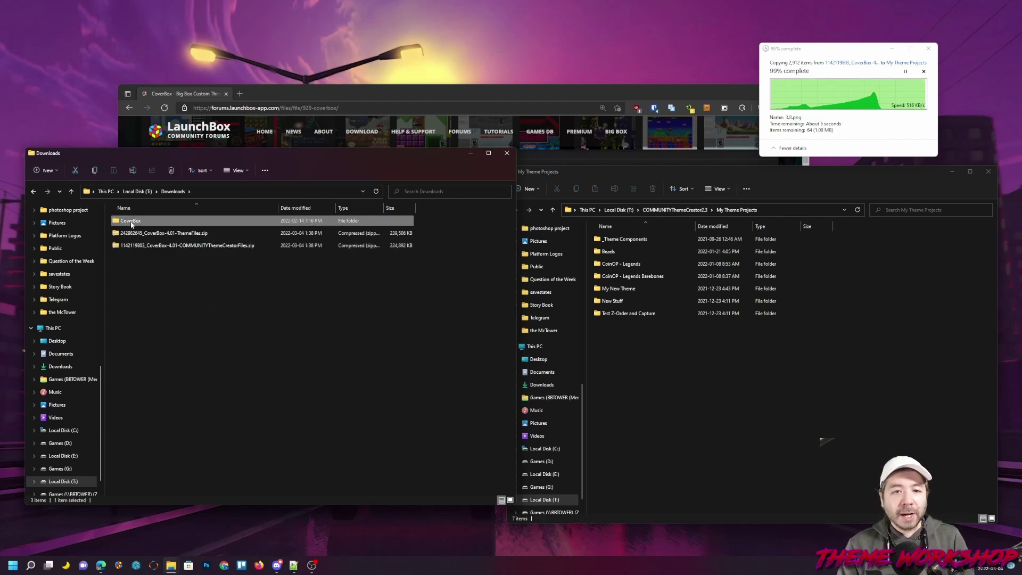
Install every font in CoverBox\Fonts for all users, skipping all already-installed fonts
{"action": "double_click", "coordinate": [132, 223]}
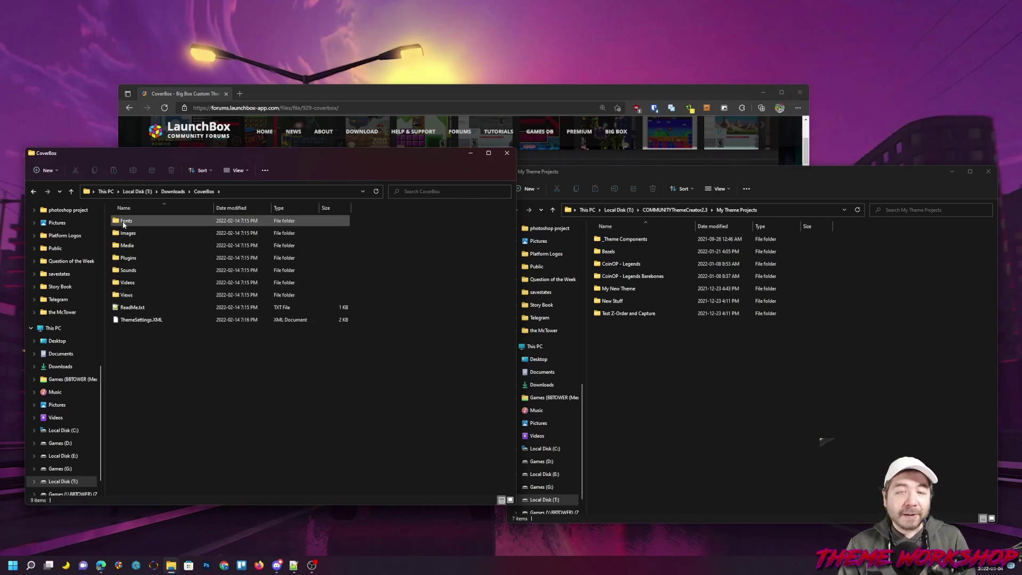
{"action": "double_click", "coordinate": [124, 221]}
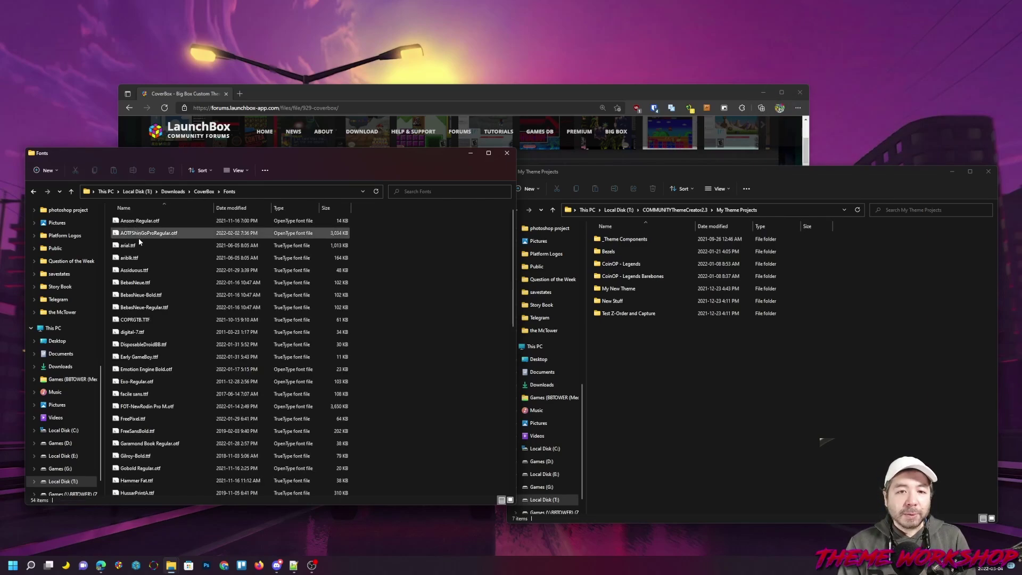
{"action": "key", "text": "ctrl+a"}
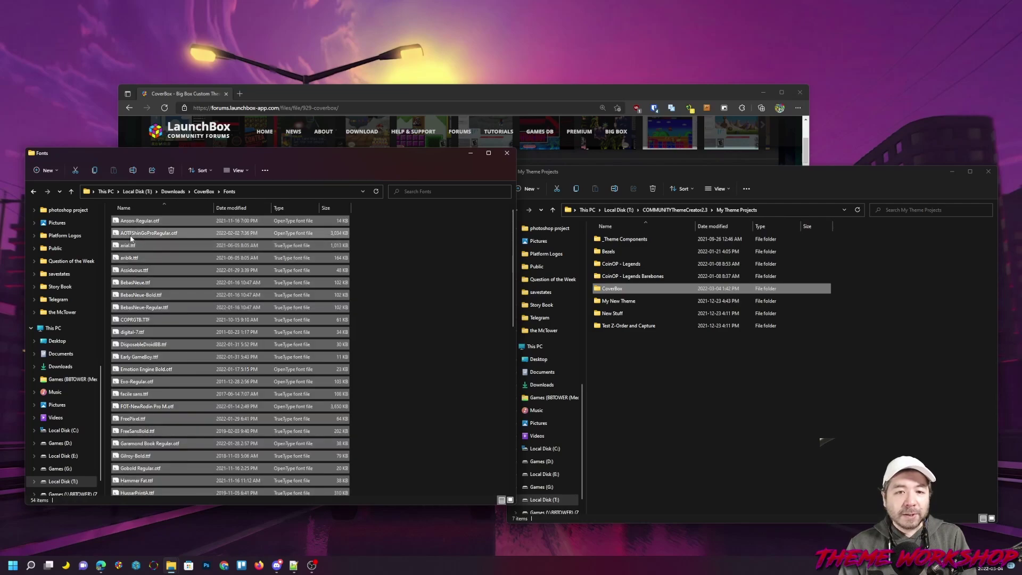
{"action": "right_click", "coordinate": [137, 240]}
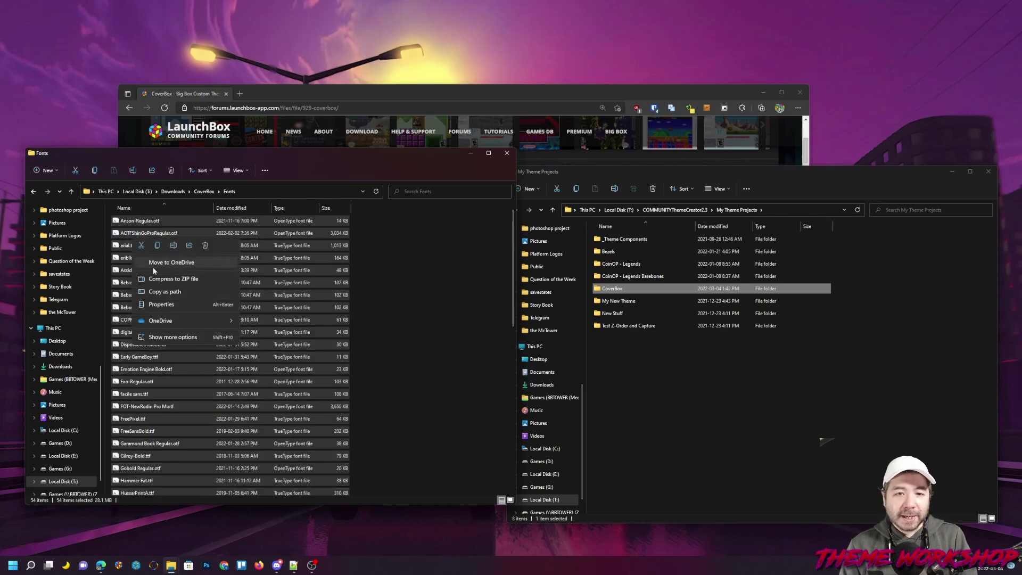
{"action": "left_click", "coordinate": [173, 337]}
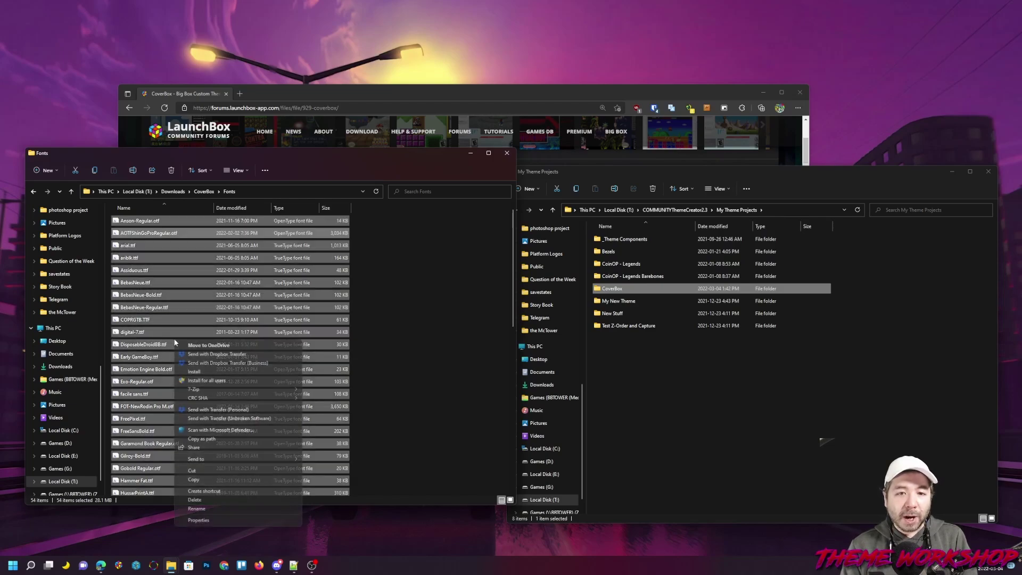
{"action": "left_click", "coordinate": [213, 381]}
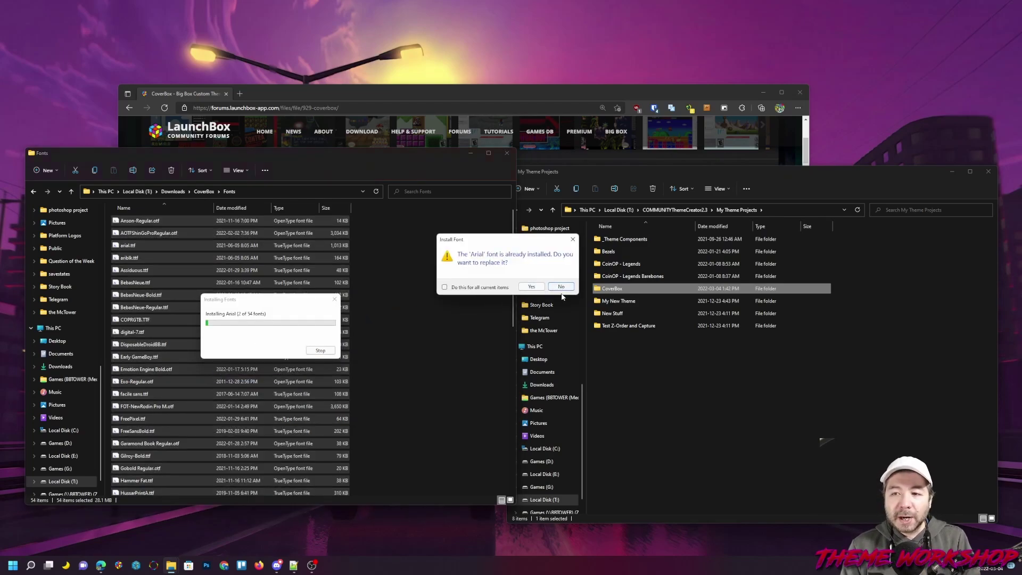
{"action": "left_click", "coordinate": [480, 288]}
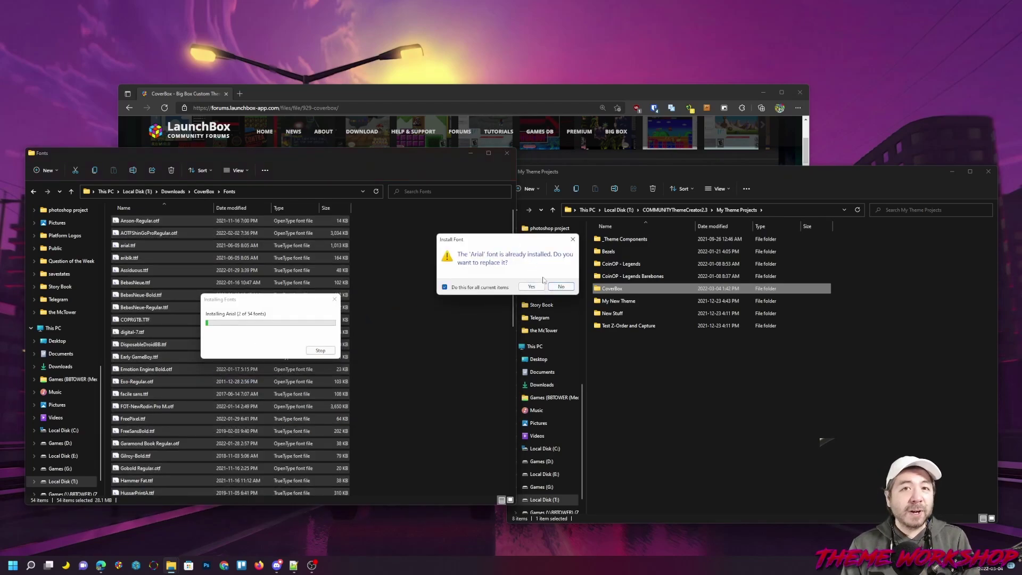
{"action": "left_click", "coordinate": [561, 287]}
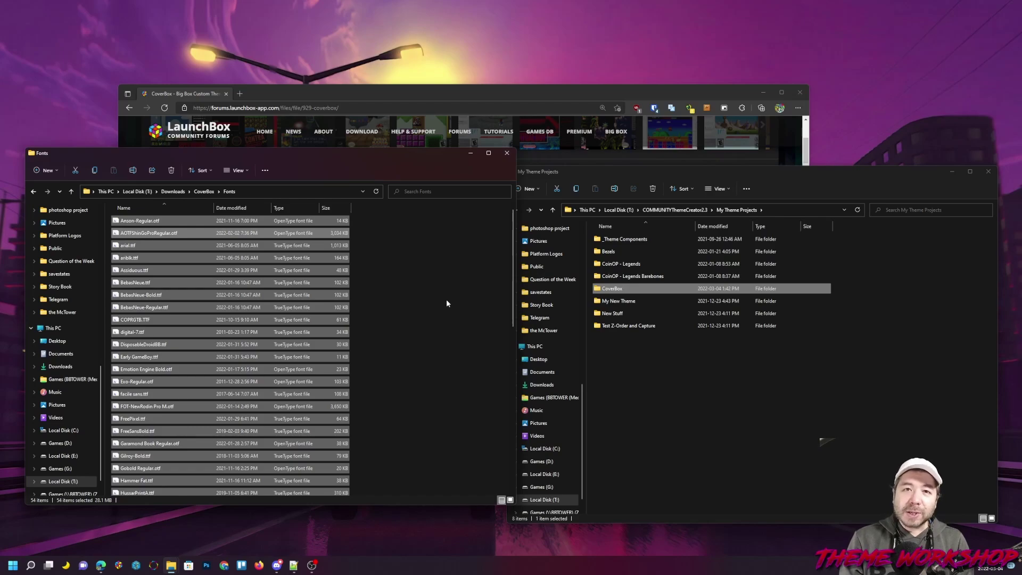
Run the Theme Creator application from COMMUNITYThemeCreator2.3 and open its theme list
{"action": "left_click", "coordinate": [552, 210]}
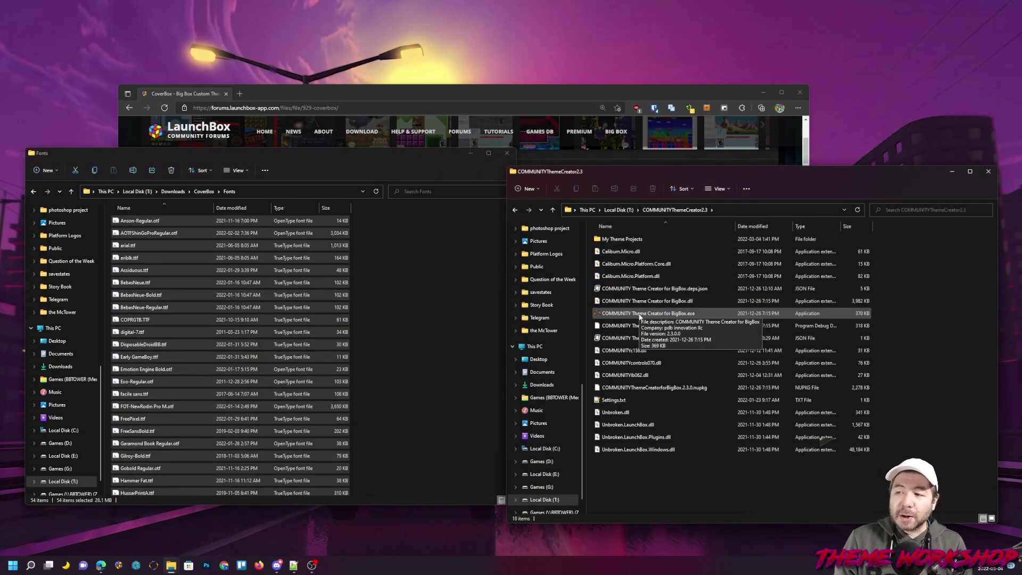
{"action": "left_click", "coordinate": [641, 314]}
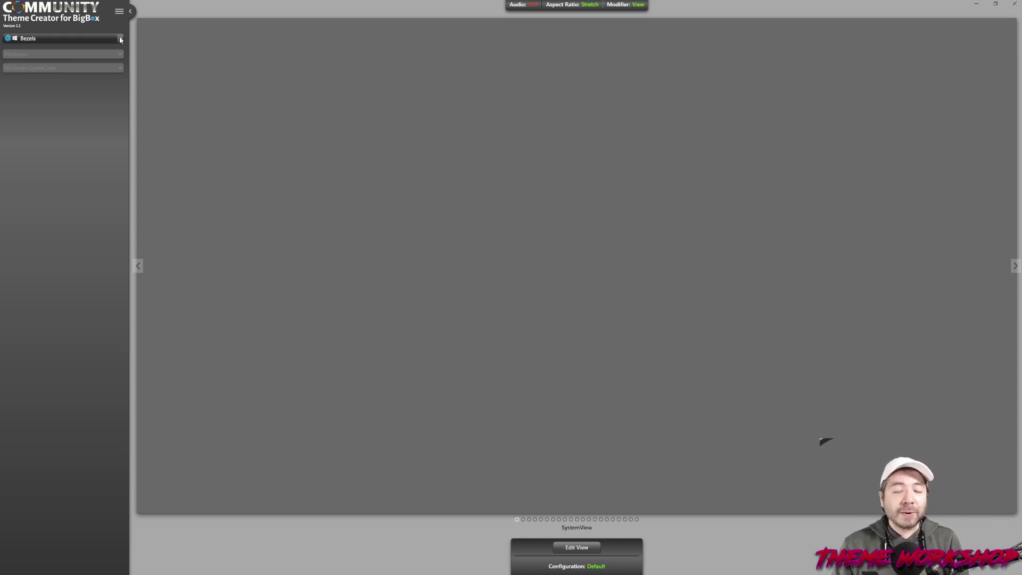
{"action": "left_click", "coordinate": [120, 40]}
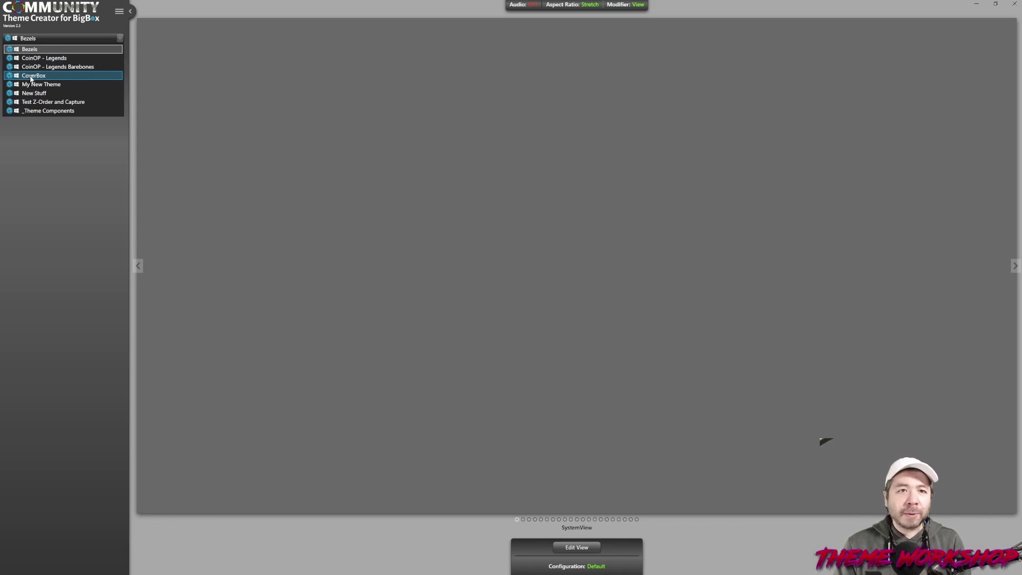
Load CoverBox to preview its Nintendo GameCube games list
{"action": "left_click", "coordinate": [47, 79]}
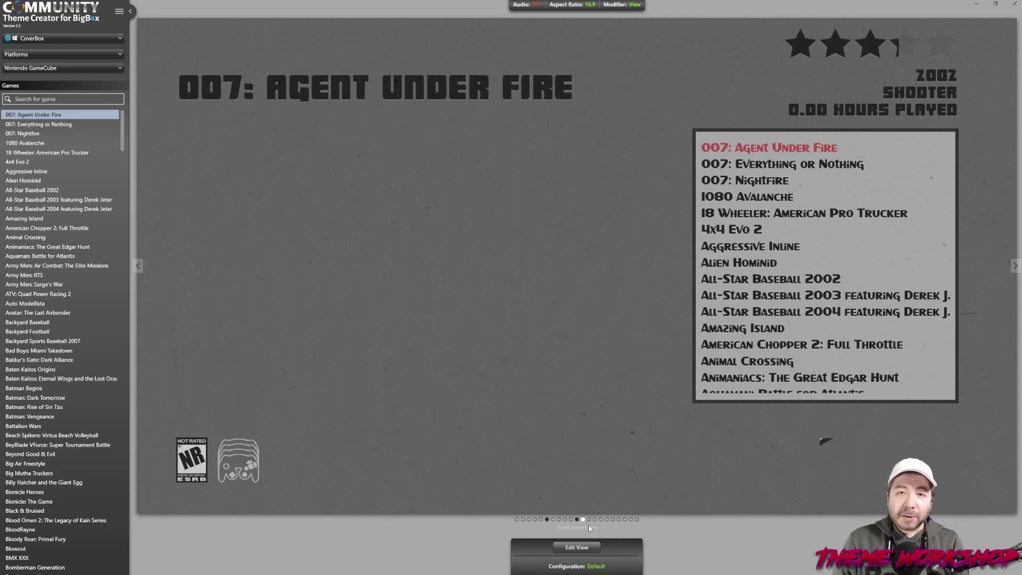
Set the view configuration to Nintendo Entertainment System
{"action": "left_click", "coordinate": [588, 567]}
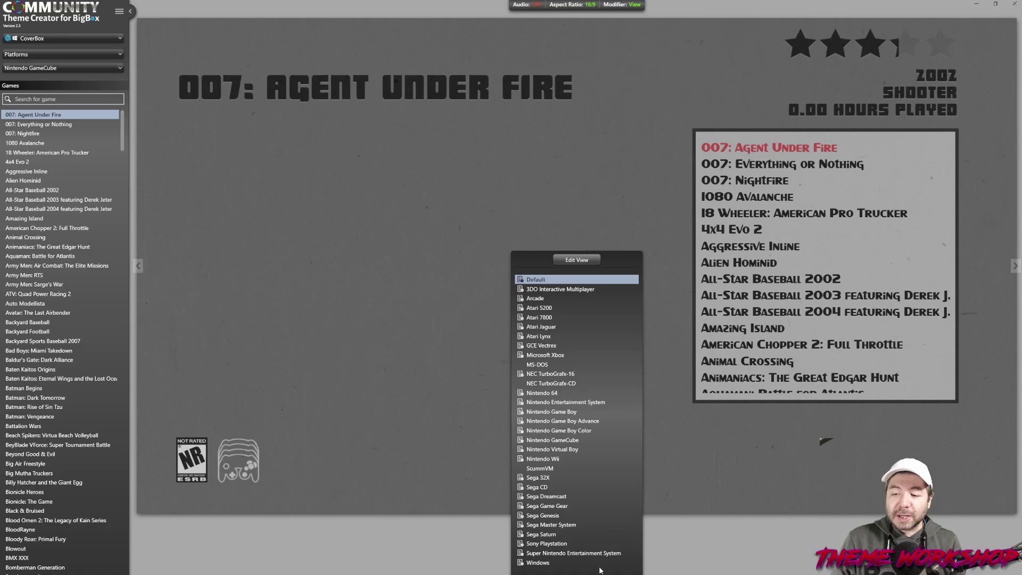
{"action": "left_click", "coordinate": [546, 403]}
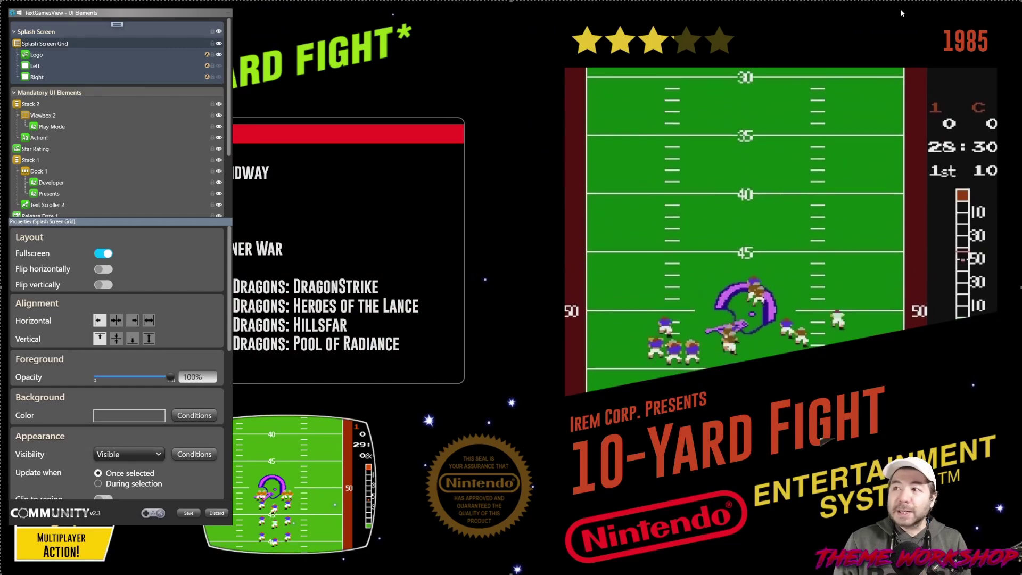
Delete Release Date 1, restore it with Ctrl+Z, and close the NES view editor
{"action": "scroll", "coordinate": [112, 130], "scroll_direction": "down", "scroll_amount": 3}
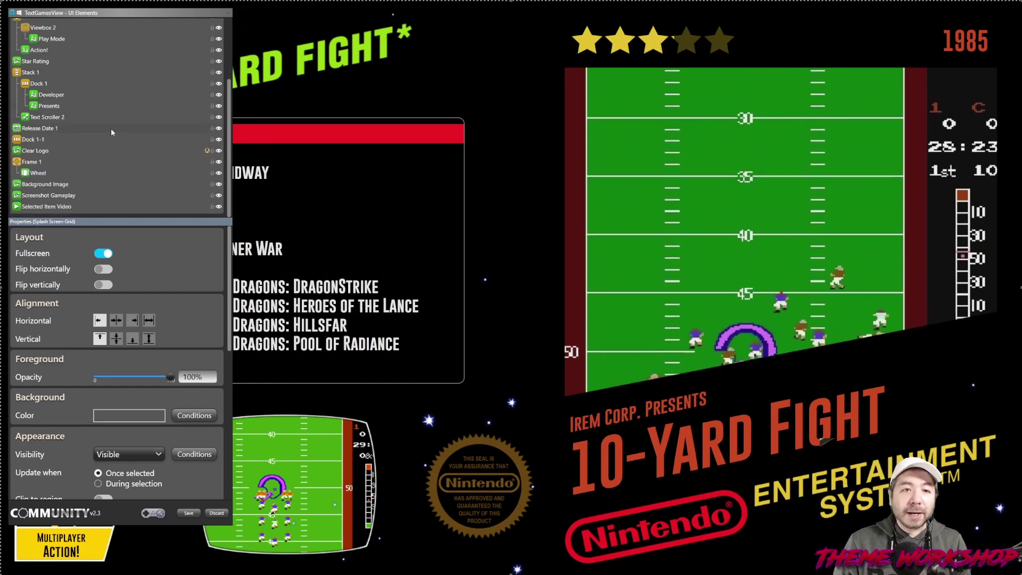
{"action": "left_click", "coordinate": [45, 130]}
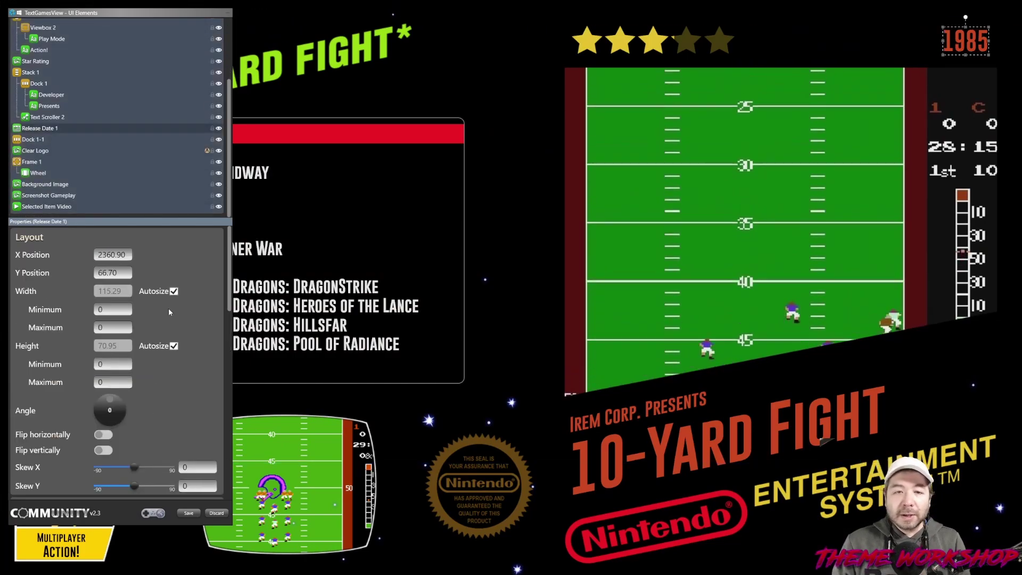
{"action": "right_click", "coordinate": [49, 131]}
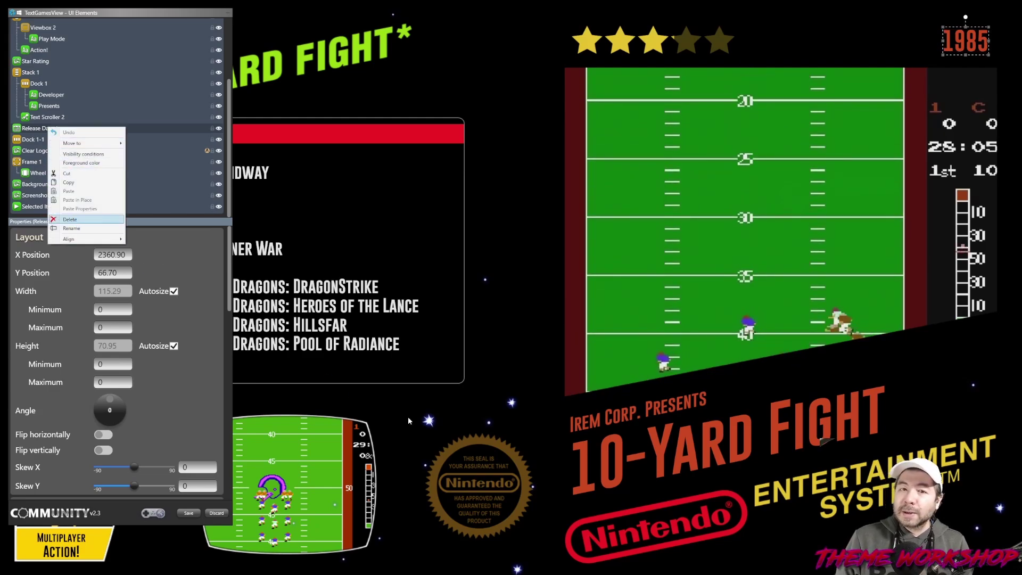
{"action": "key", "text": "Return"}
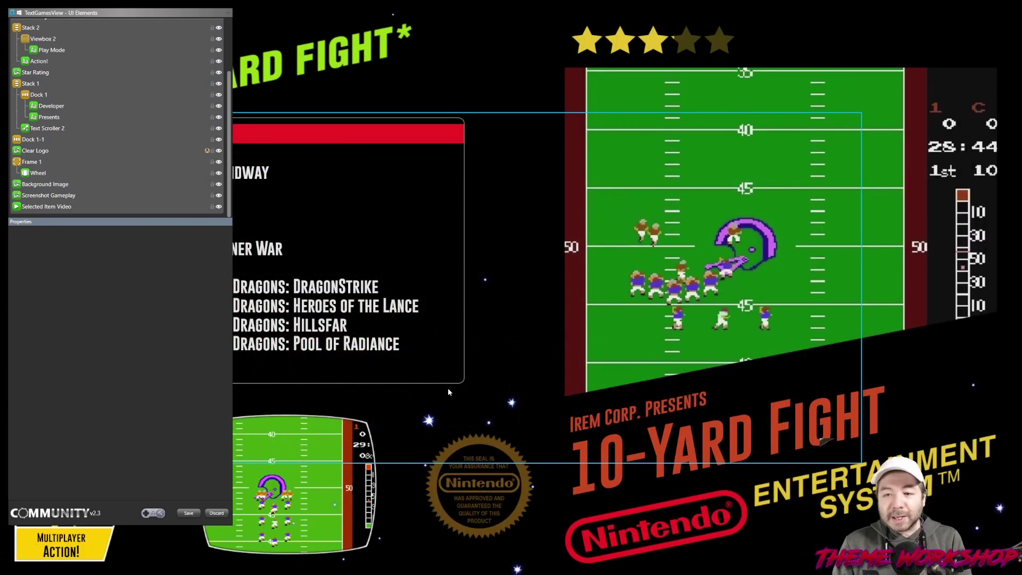
{"action": "left_click", "coordinate": [471, 378]}
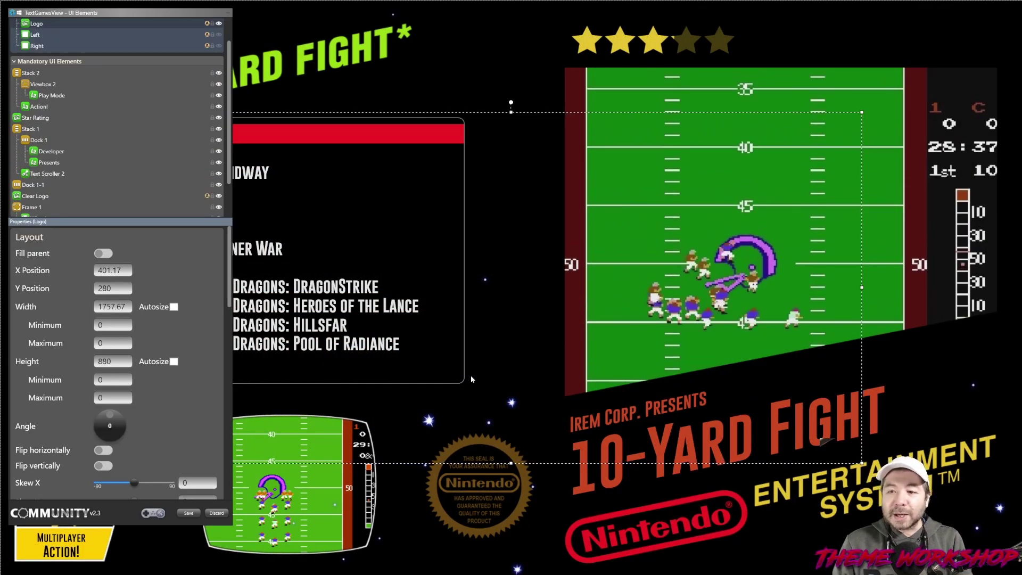
{"action": "key", "text": "ctrl+z"}
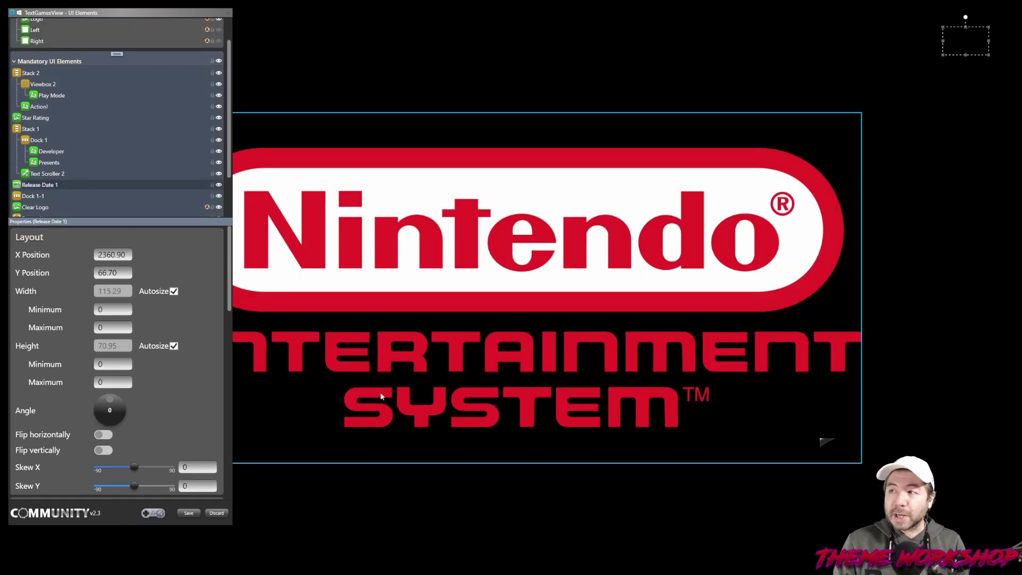
{"action": "left_click", "coordinate": [197, 515]}
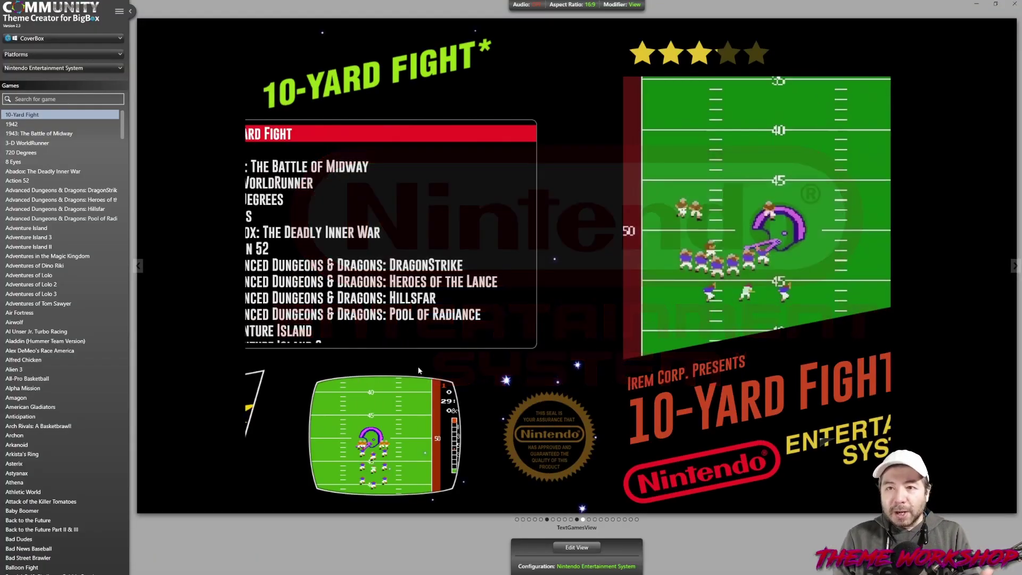
Check the theme options menu and dismiss it without publishing, returning to the 10-Yard Fight preview
{"action": "left_click", "coordinate": [119, 13]}
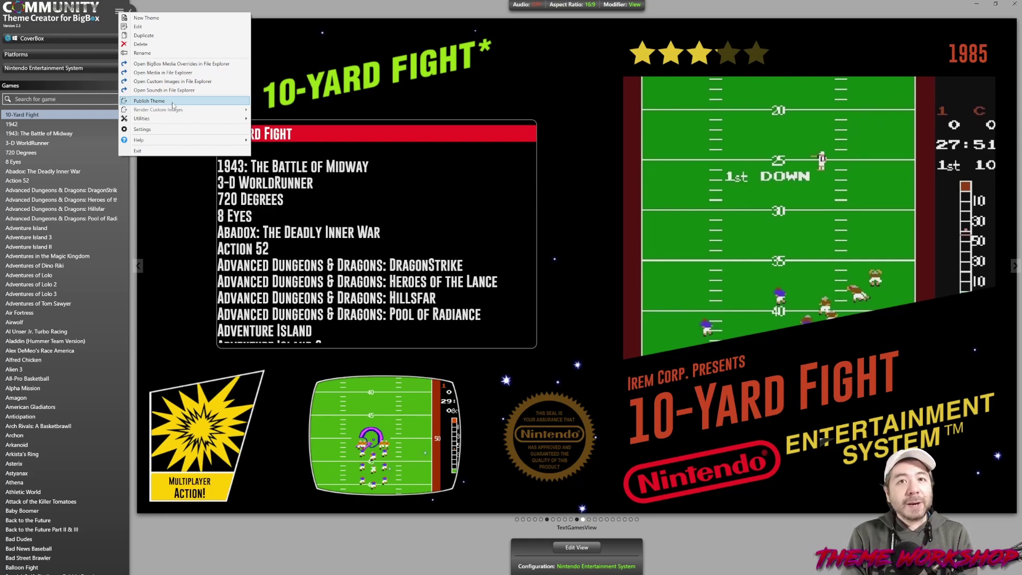
{"action": "left_click", "coordinate": [447, 15]}
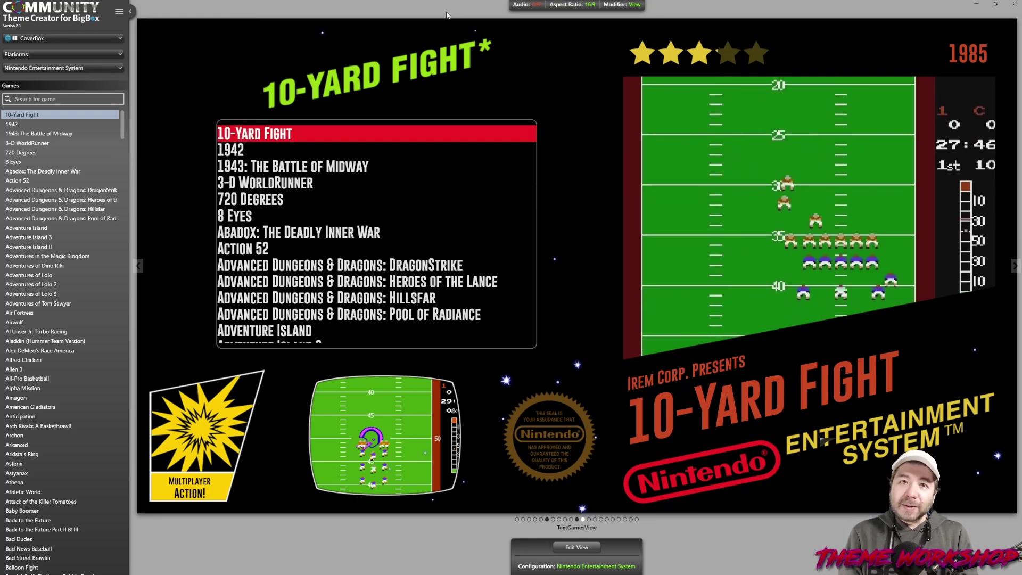